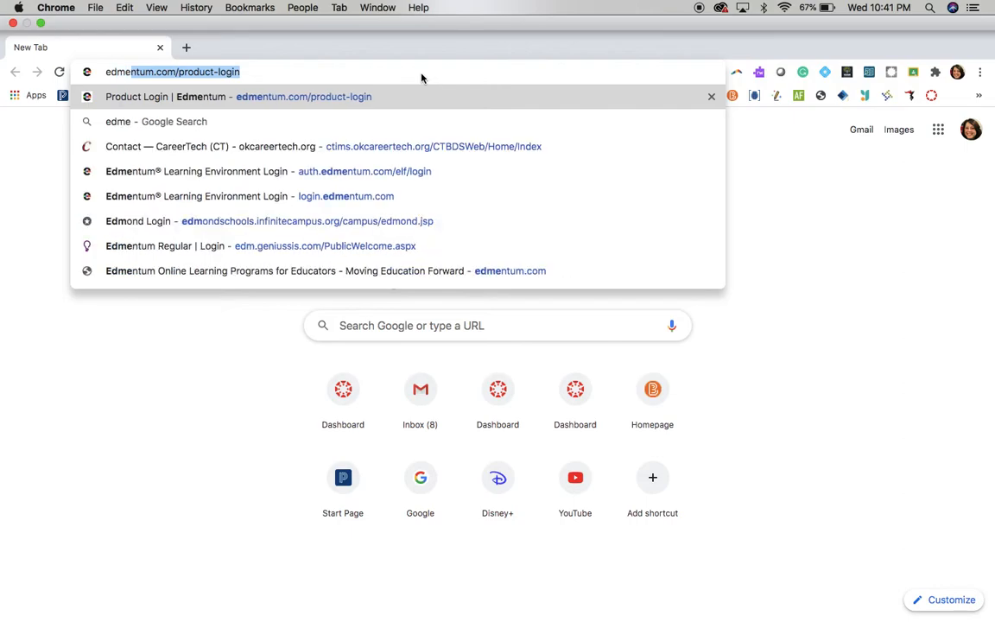
# - Open the Edmentum product login page and go to the Edmentum Courseware login form
pyautogui.press('Return')
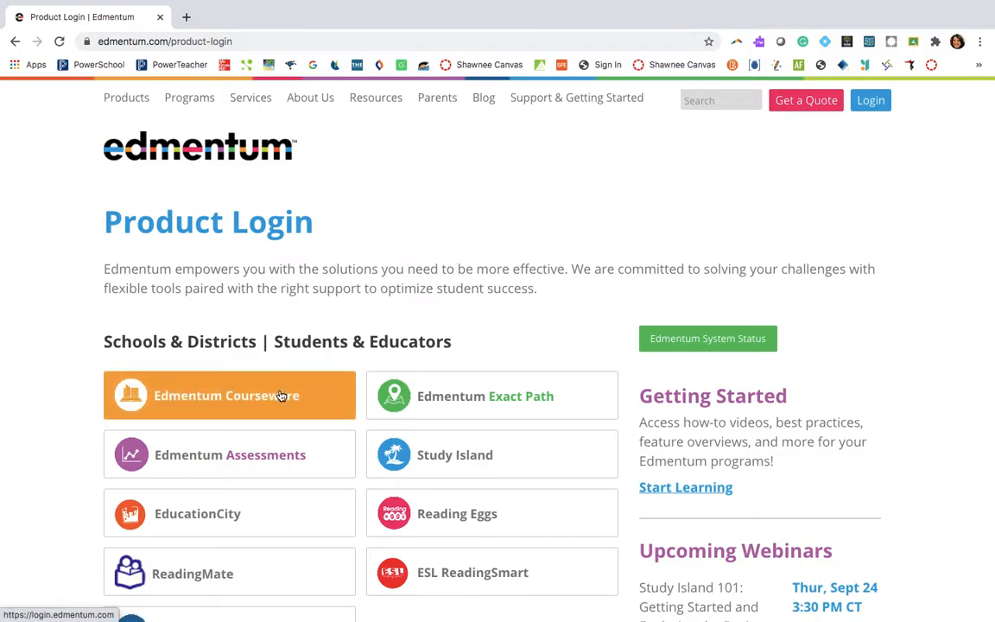
pyautogui.click(280, 395)
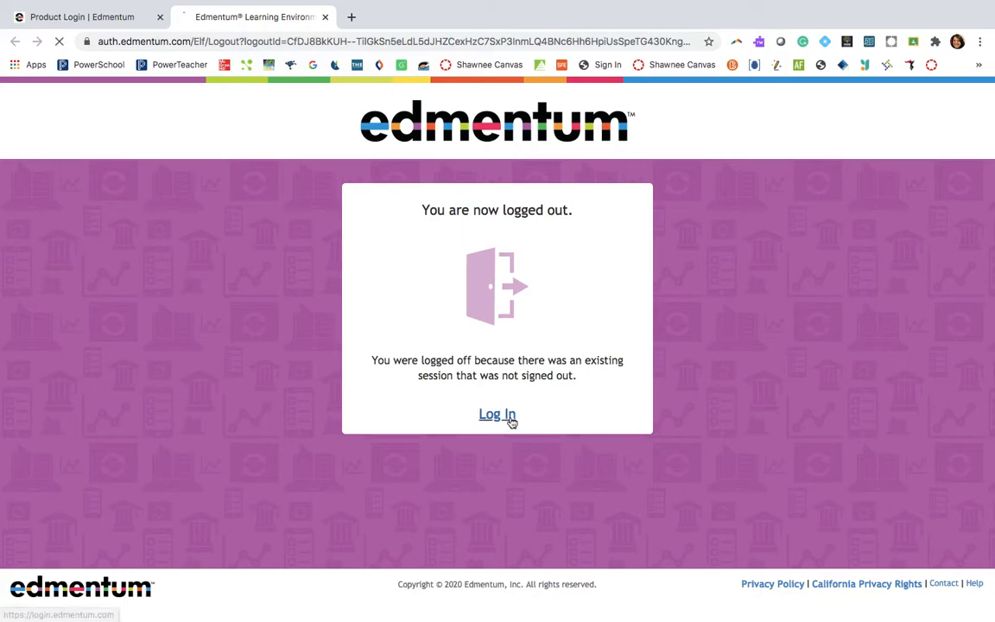
pyautogui.click(508, 417)
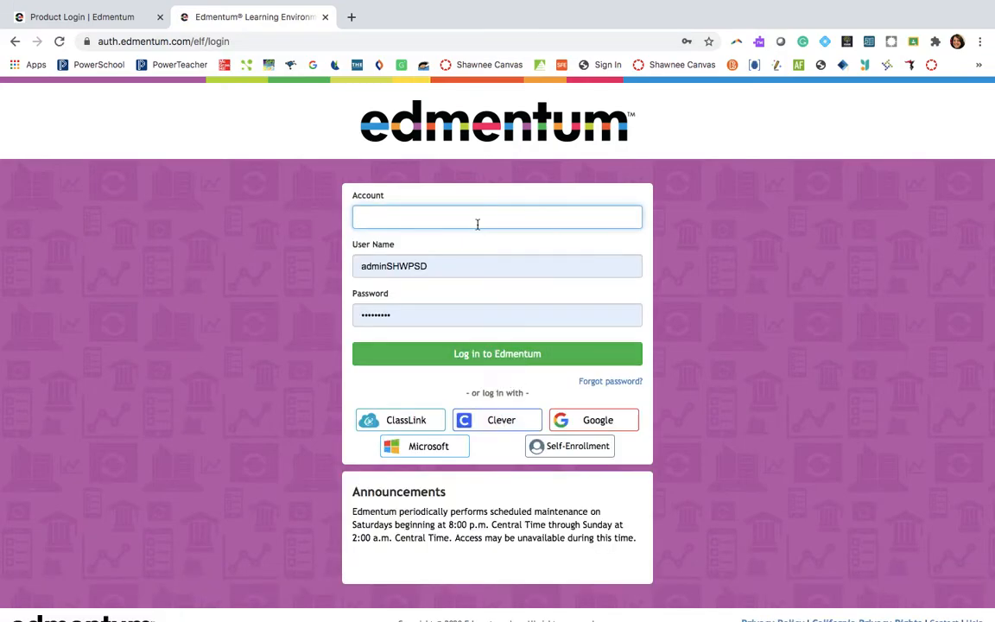
# - Enter the school account and replace the prefilled user name with the teacher's user name in the login form
pyautogui.write('SHWPSD')
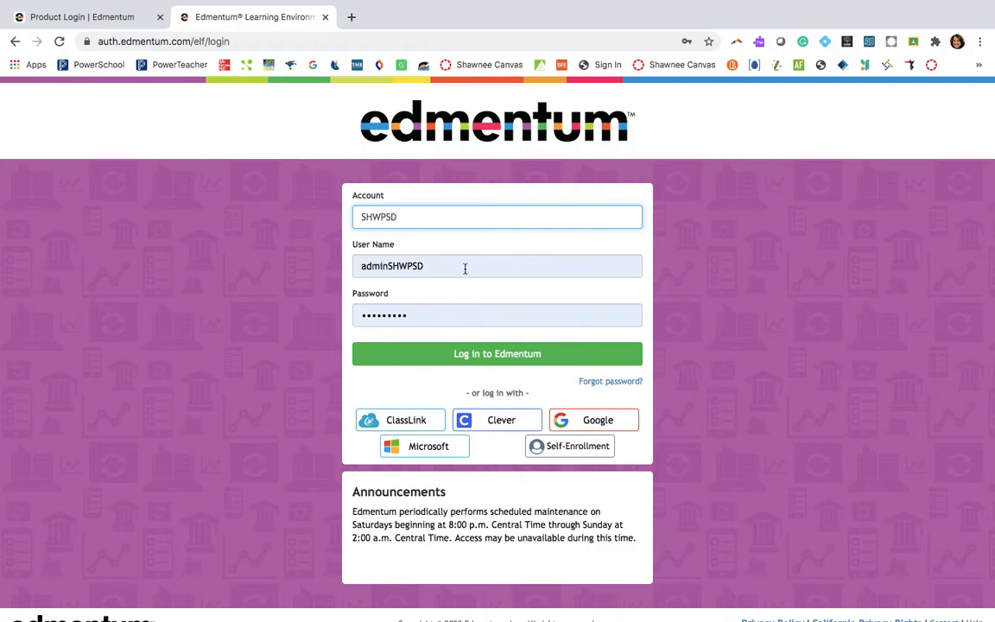
pyautogui.click(465, 269)
pyautogui.press('BackSpace')
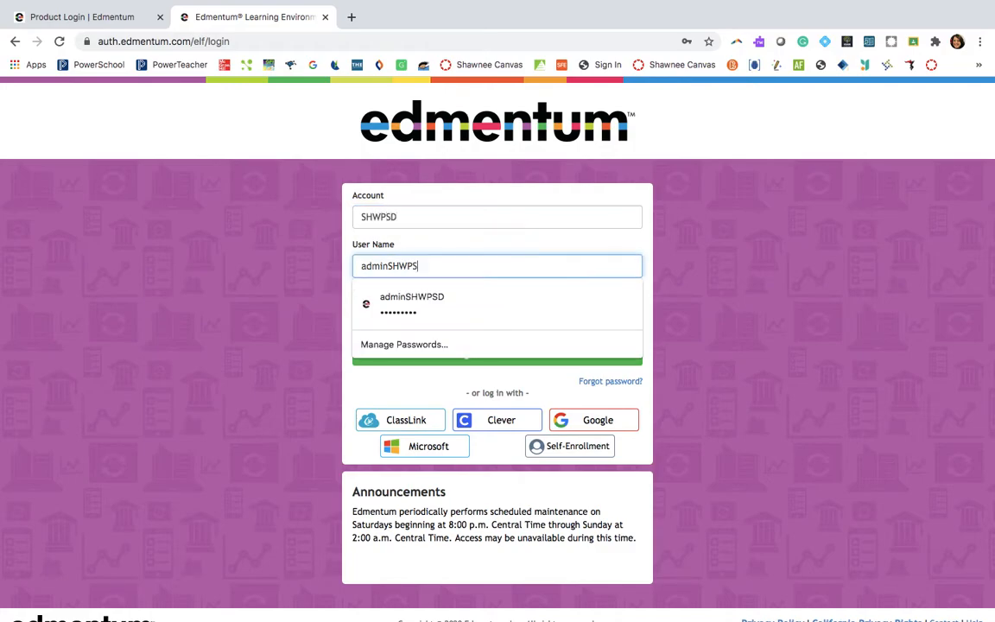
pyautogui.write('spssocial')
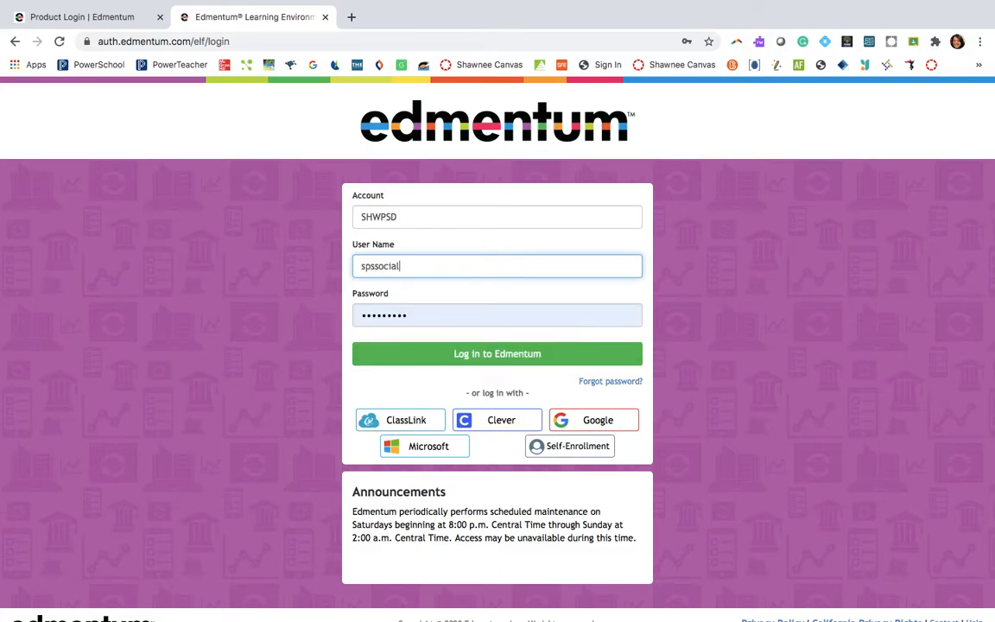
# - Enter the teacher's account password, log in to Edmentum and dismiss the offer to save the password
pyautogui.click(470, 320)
pyautogui.press('BackSpace')
pyautogui.press('BackSpace')
pyautogui.press('BackSpace')
pyautogui.press('BackSpace')
pyautogui.press('BackSpace')
pyautogui.write('s')
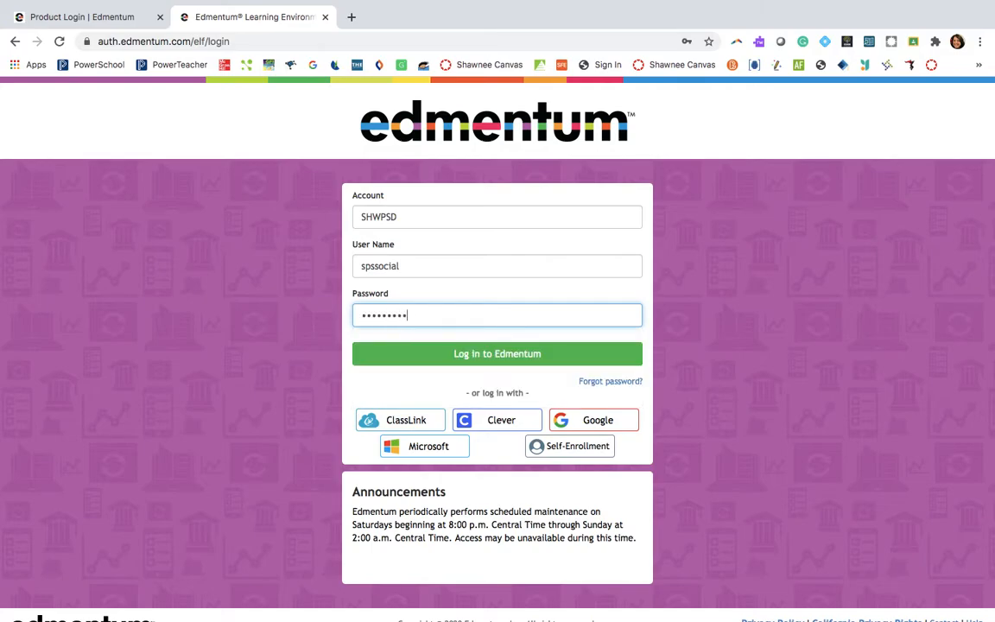
pyautogui.click(506, 354)
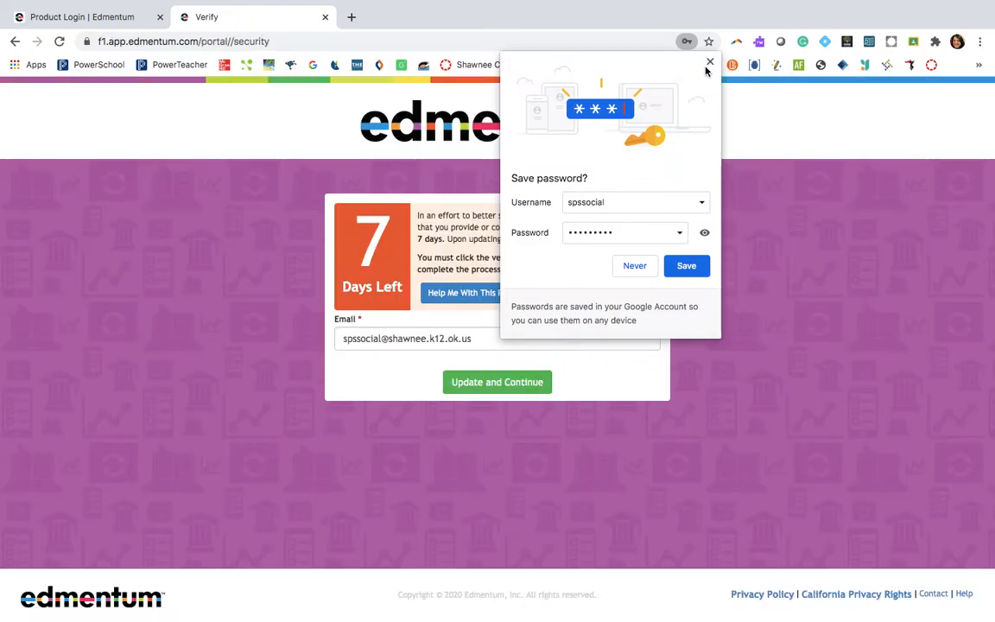
pyautogui.click(710, 62)
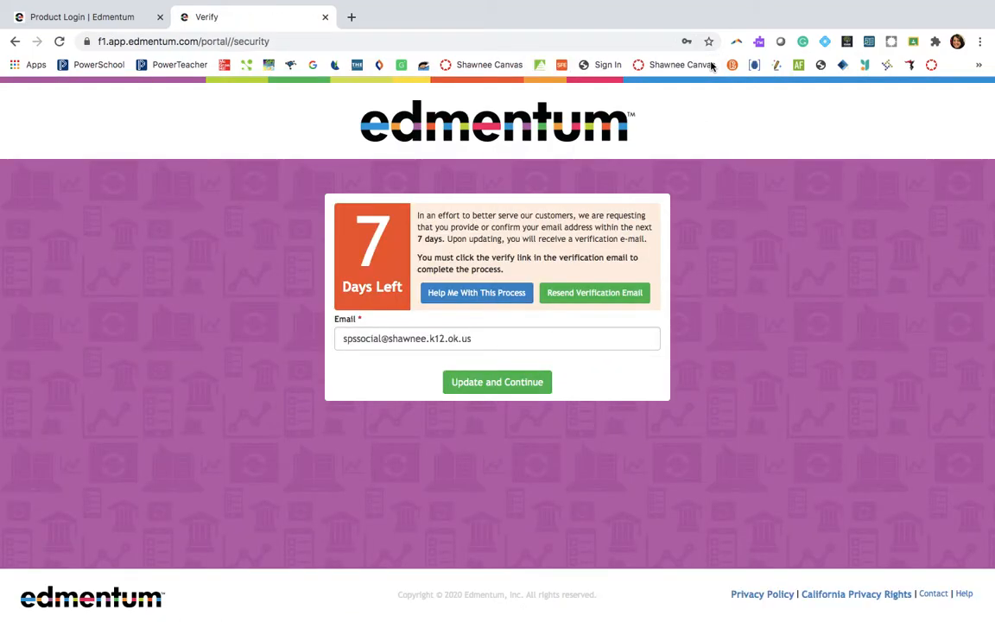
# - Confirm the teacher's e-mail to continue past verification and open Flex Assignments
pyautogui.click(512, 388)
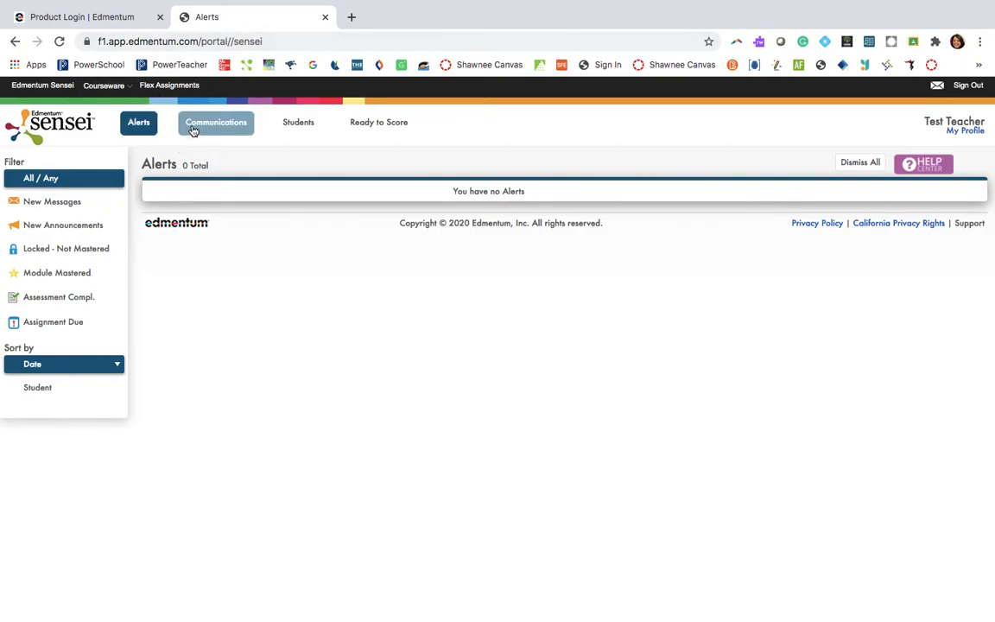
pyautogui.click(175, 87)
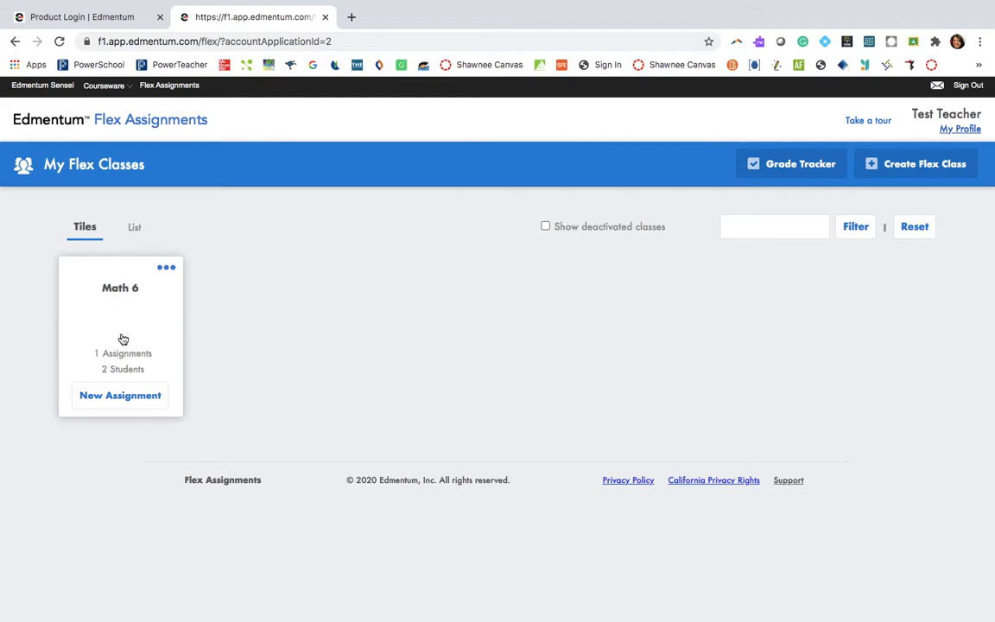
# - Start a new Flex class and name it Math 6 Test
pyautogui.click(918, 169)
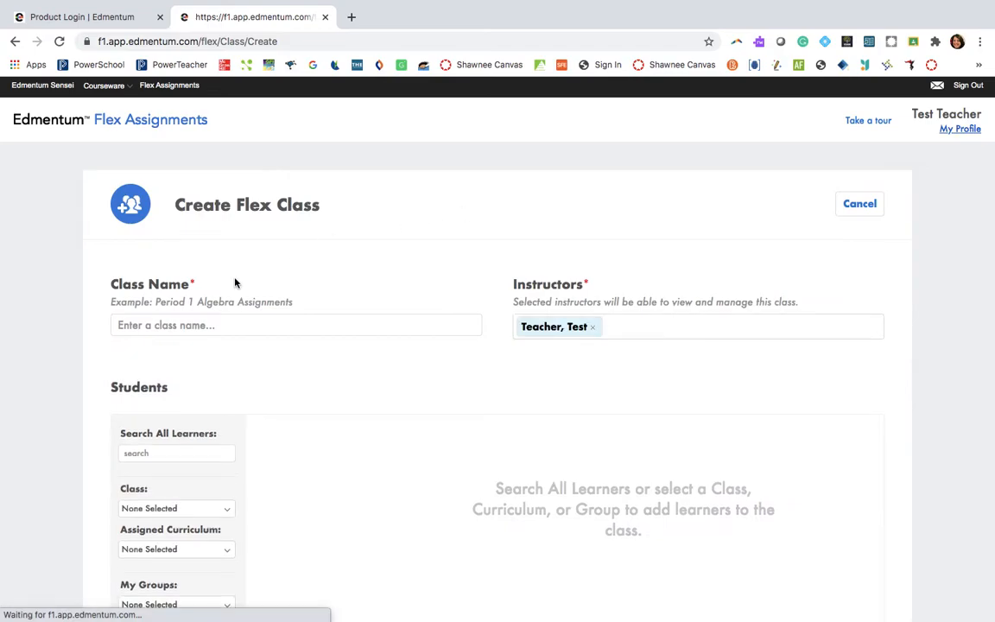
pyautogui.click(211, 326)
pyautogui.write('Math 6 Test')
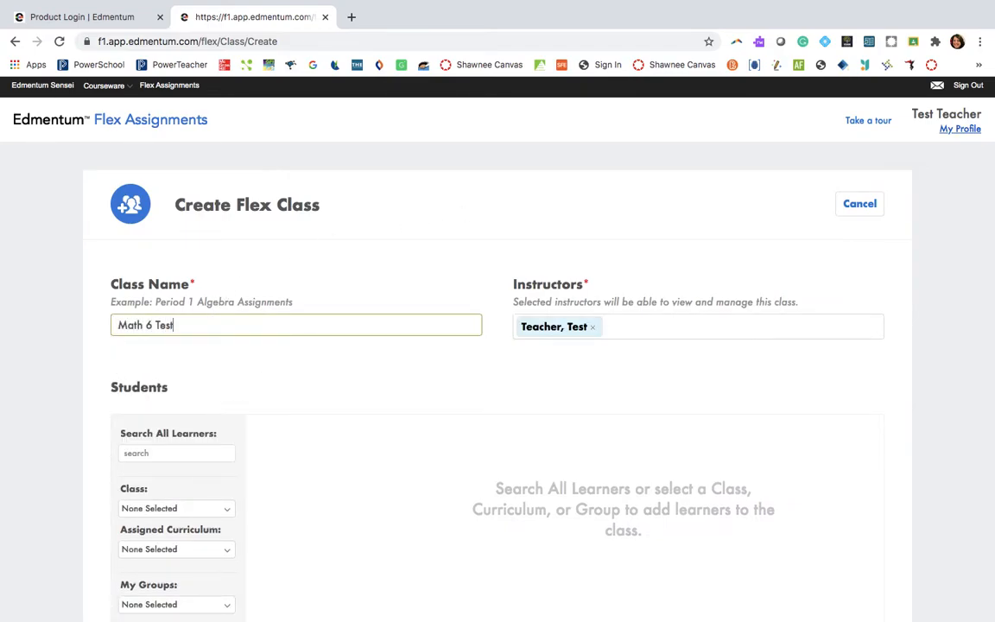
# - Filter the learners by the class Flex: Math 6, and reset the class filter to None Selected
pyautogui.scroll(-2, 193, 436)
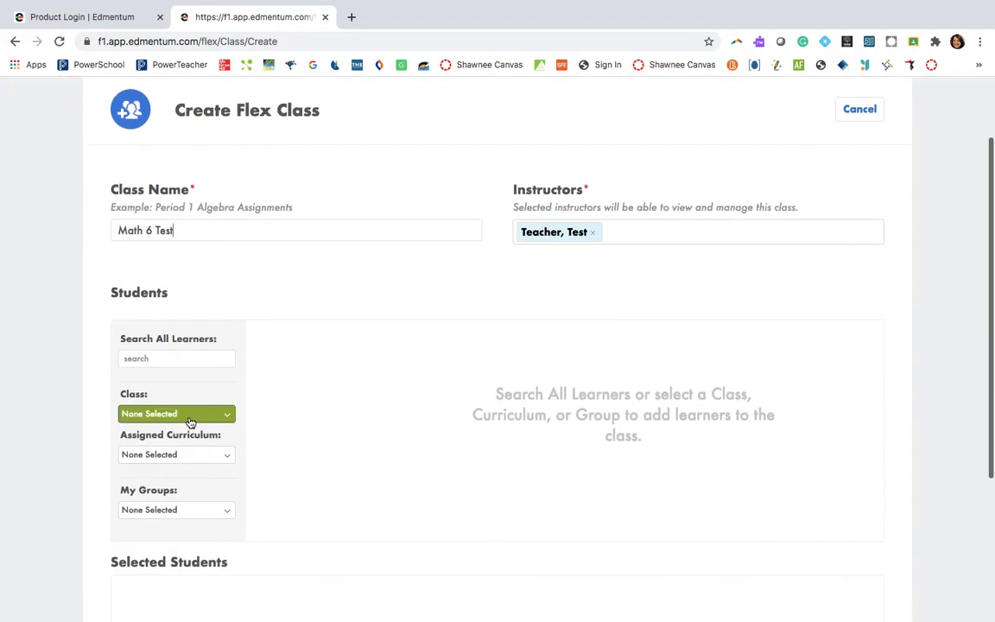
pyautogui.click(191, 418)
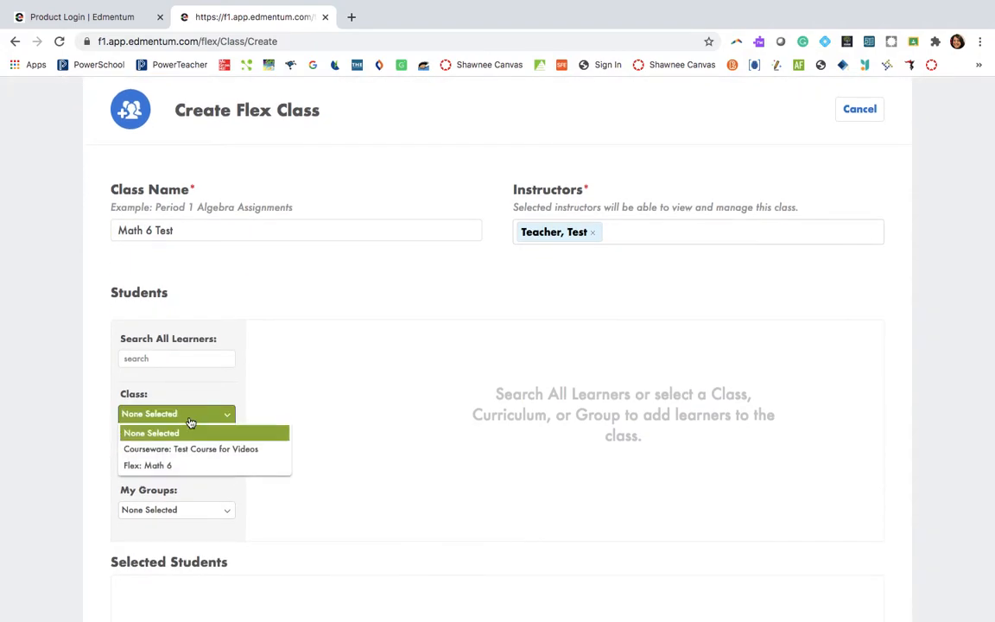
pyautogui.click(215, 467)
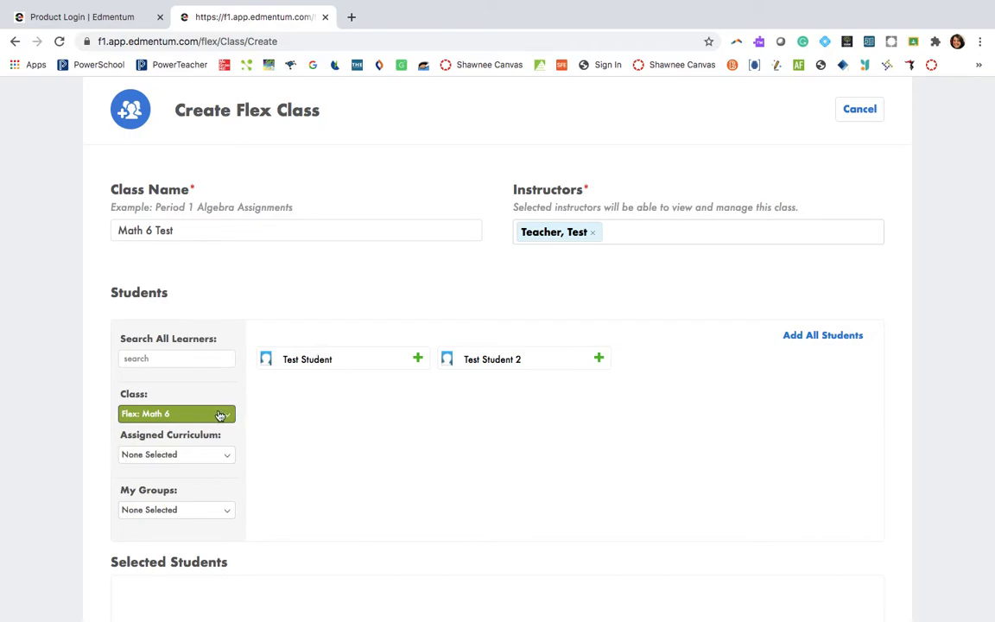
pyautogui.click(220, 415)
pyautogui.click(191, 436)
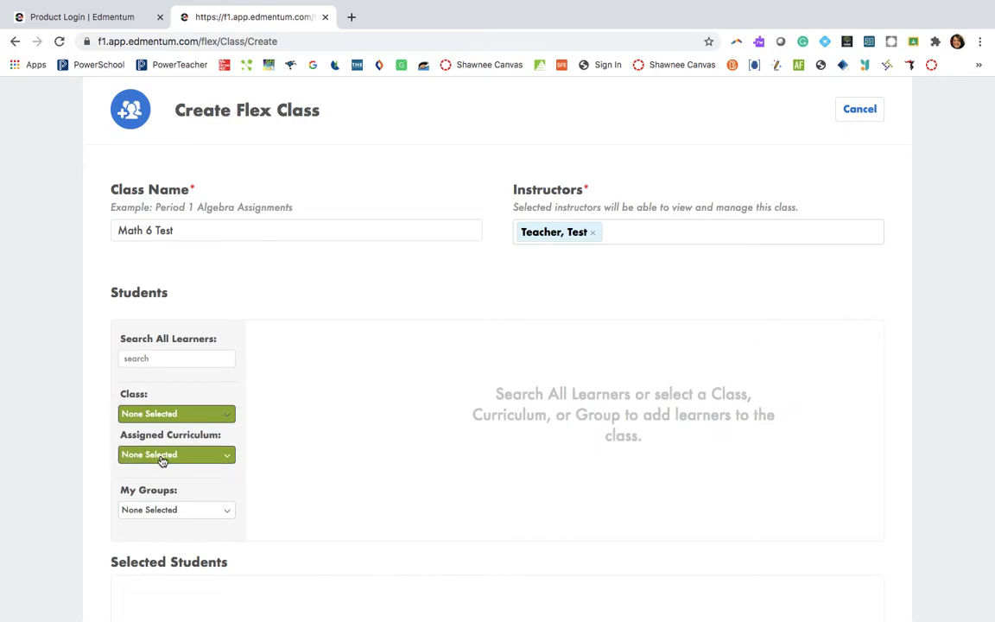
# - Add Test Student 2 from the assigned curriculum PLATO Course Math 6, Semester A v4.0, and create the Flex class
pyautogui.click(177, 455)
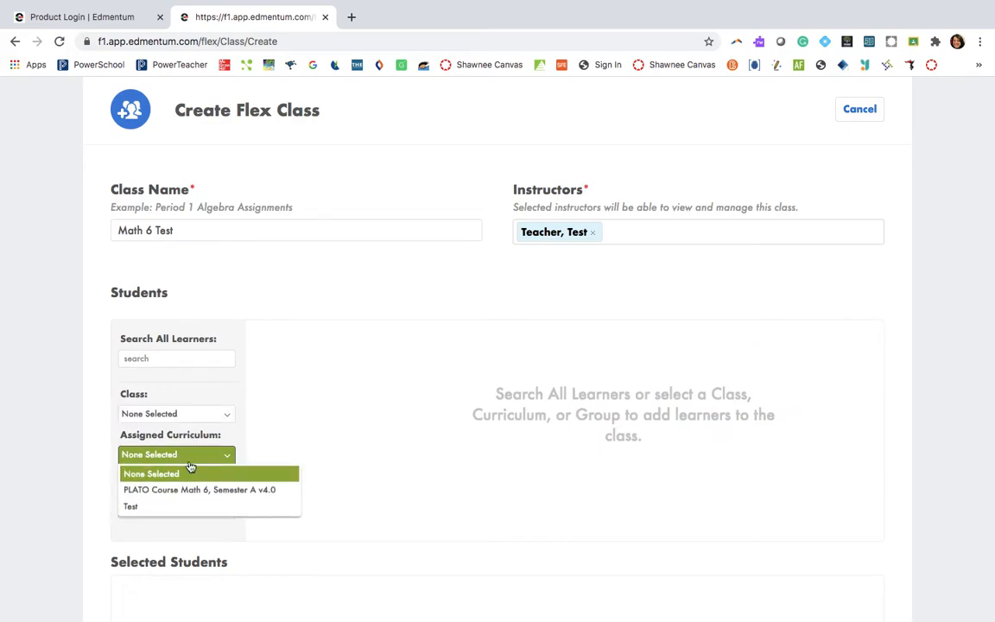
pyautogui.click(233, 491)
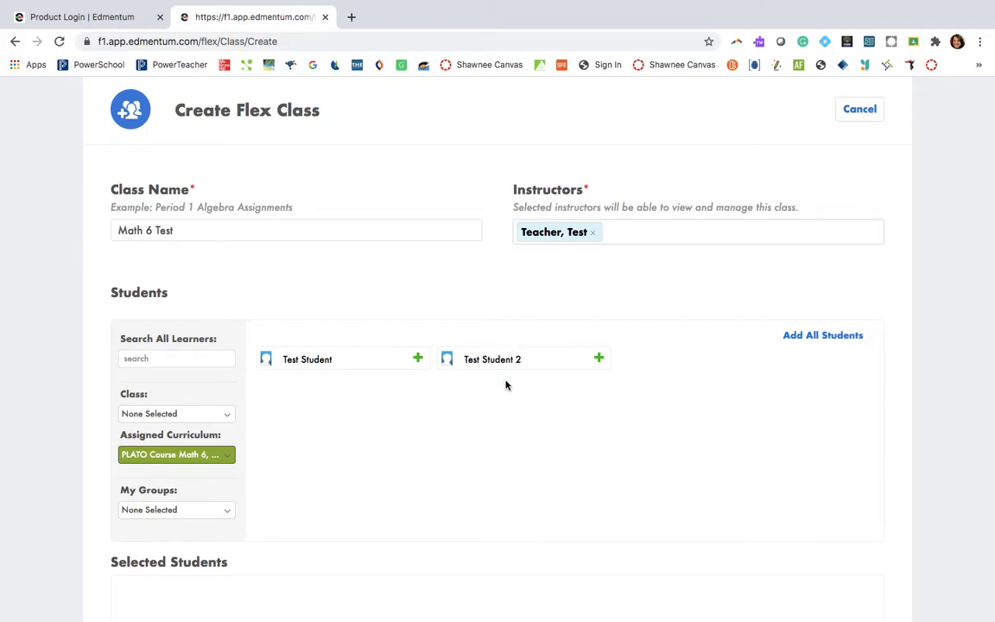
pyautogui.click(599, 358)
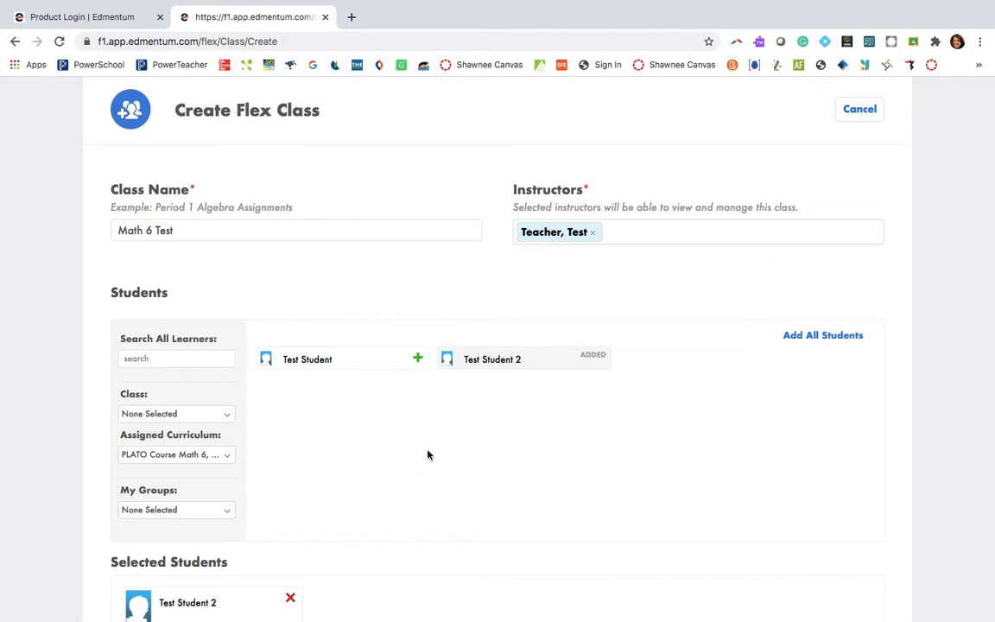
pyautogui.scroll(-3, 429, 454)
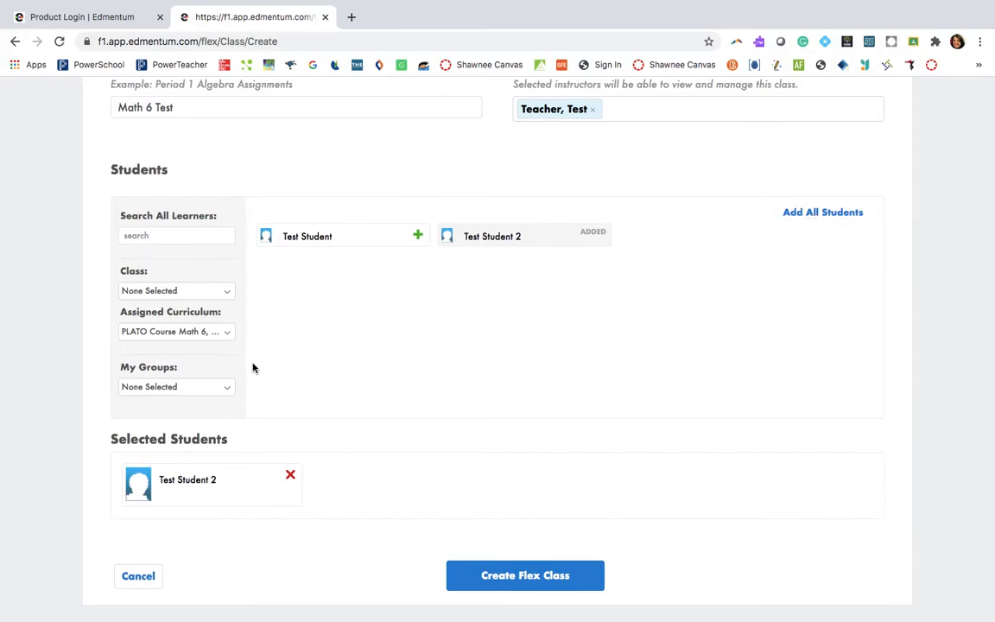
pyautogui.click(544, 583)
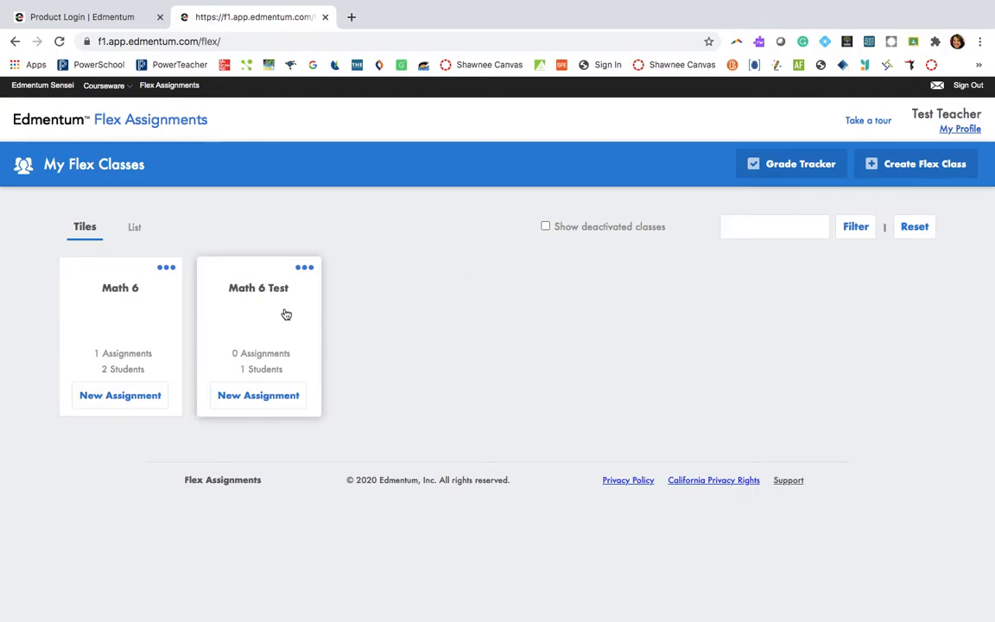
# - Start a new assignment for the Math 6 Test class and name it Test 2 Assignment
pyautogui.click(269, 399)
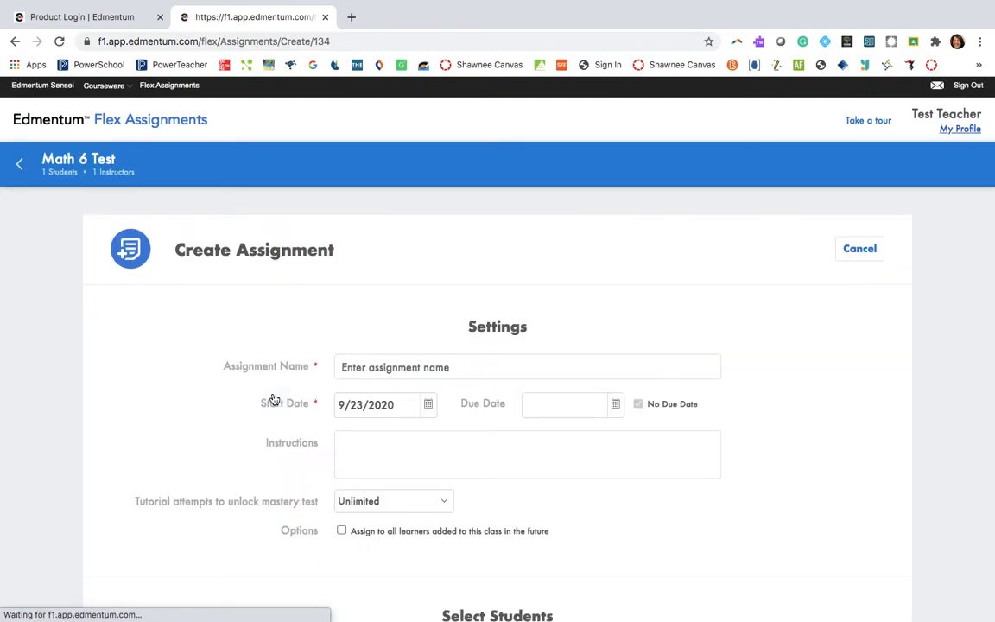
pyautogui.scroll(-2, 274, 399)
pyautogui.click(380, 314)
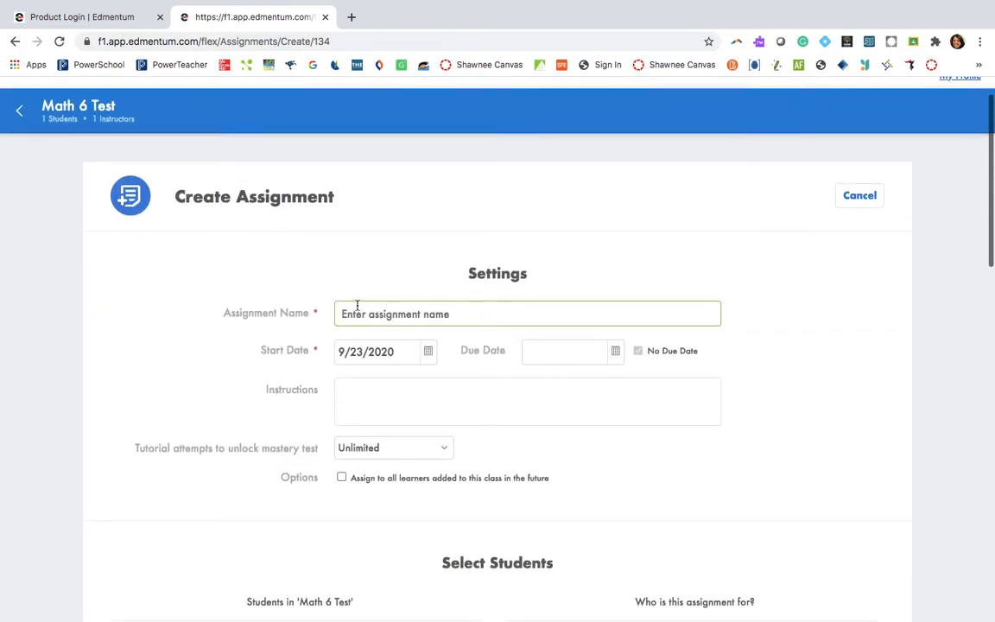
pyautogui.click(363, 307)
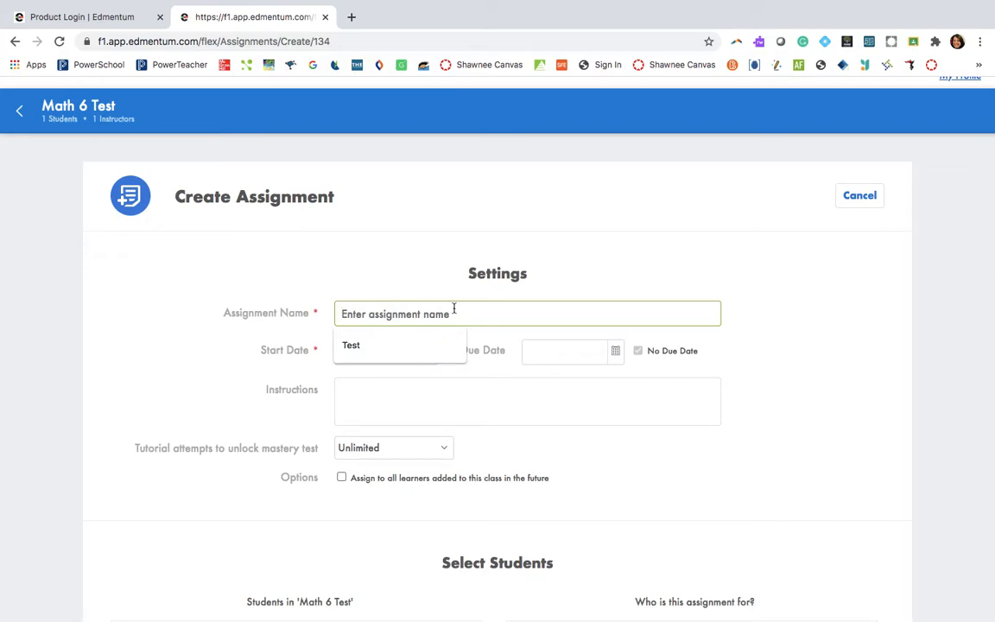
pyautogui.write('Test 2')
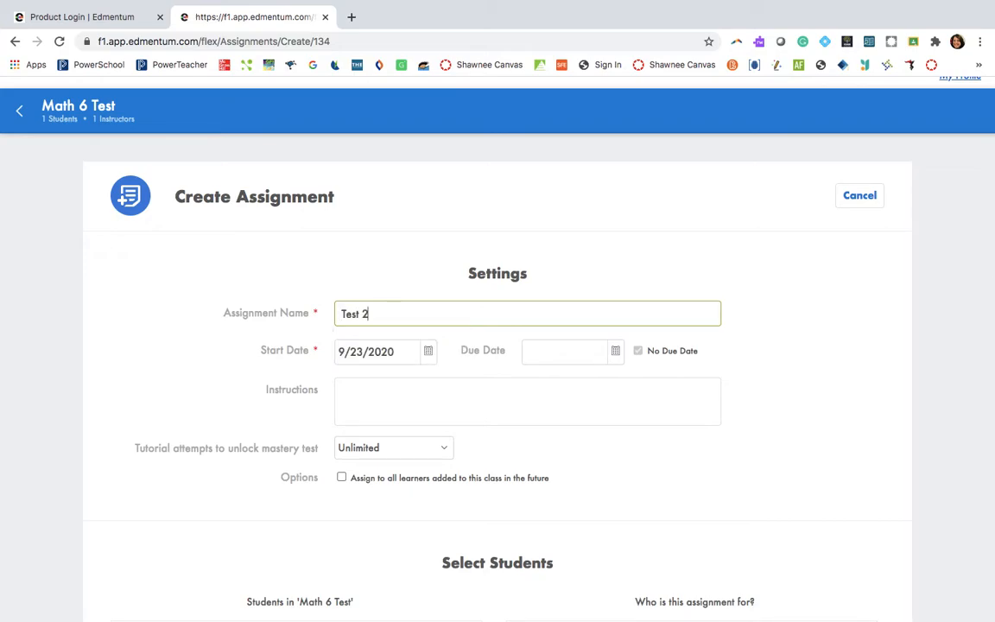
pyautogui.write(' Assignment')
pyautogui.scroll(-3, 449, 283)
pyautogui.click(449, 282)
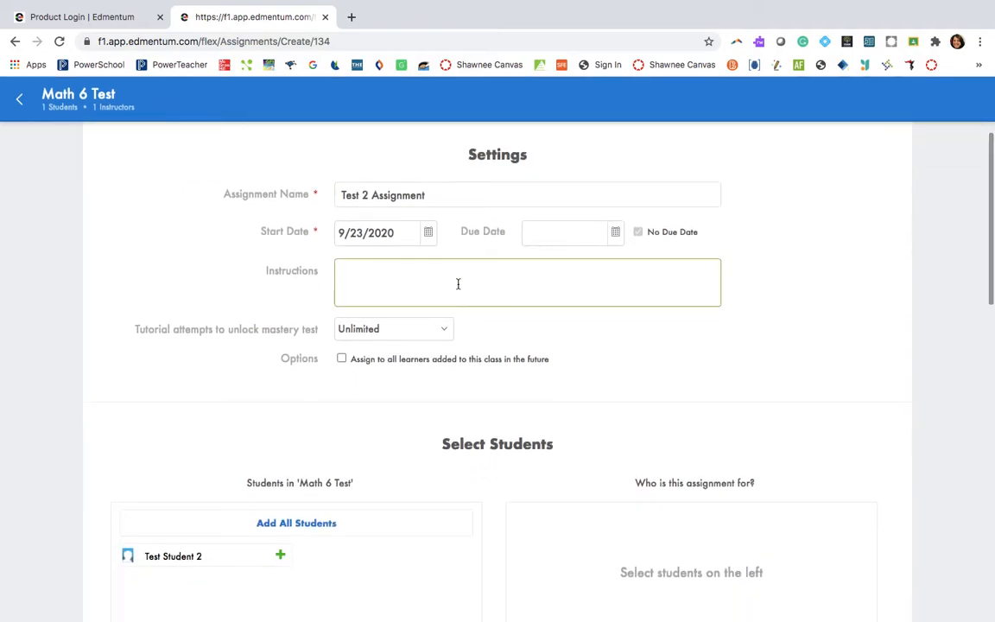
pyautogui.click(425, 333)
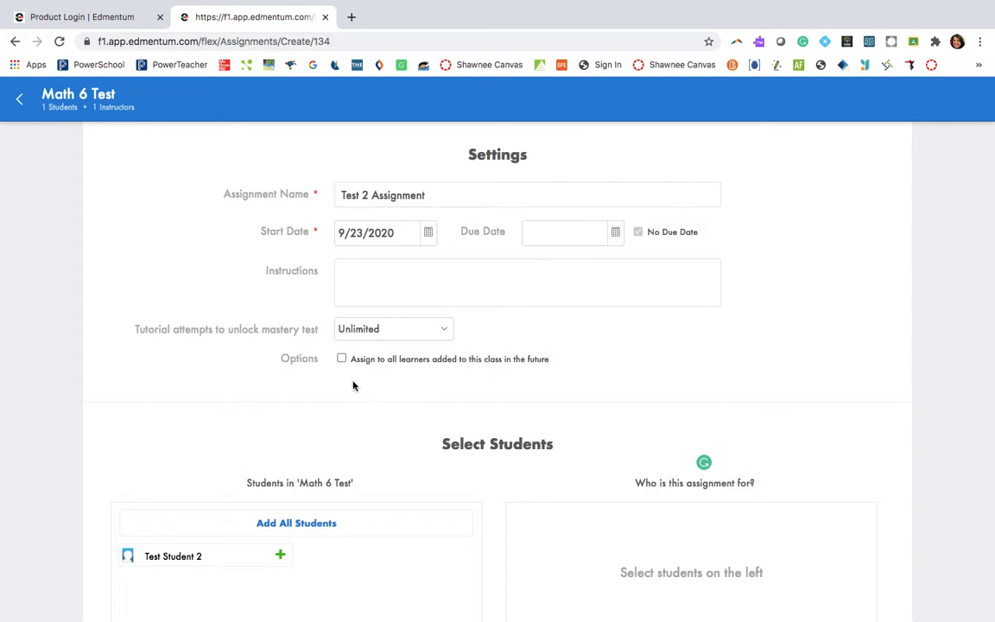
# - Add Test Student 2 to the students who receive the assignment
pyautogui.scroll(-3, 342, 373)
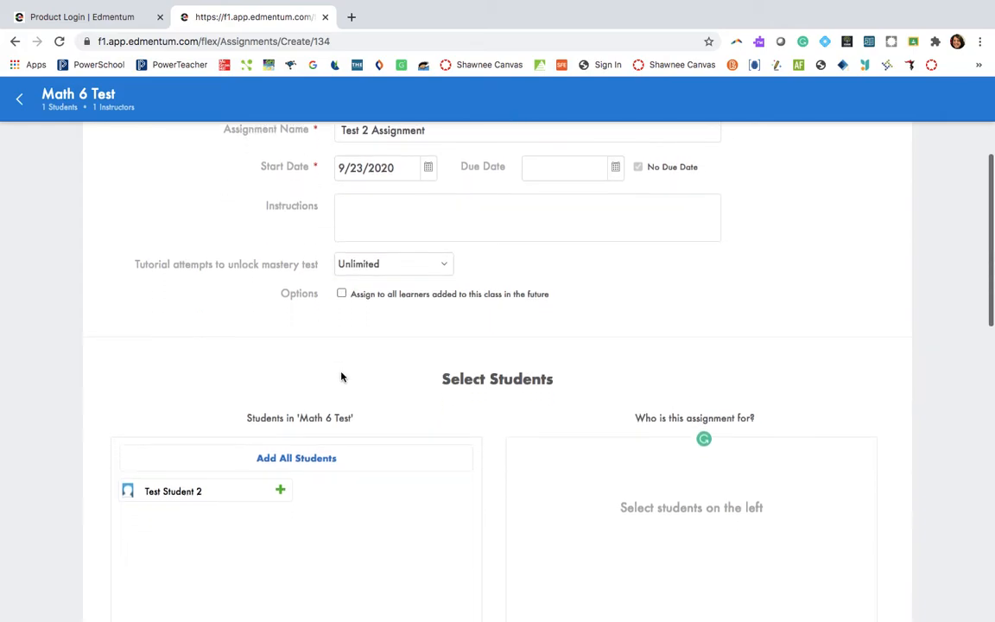
pyautogui.scroll(-4, 339, 377)
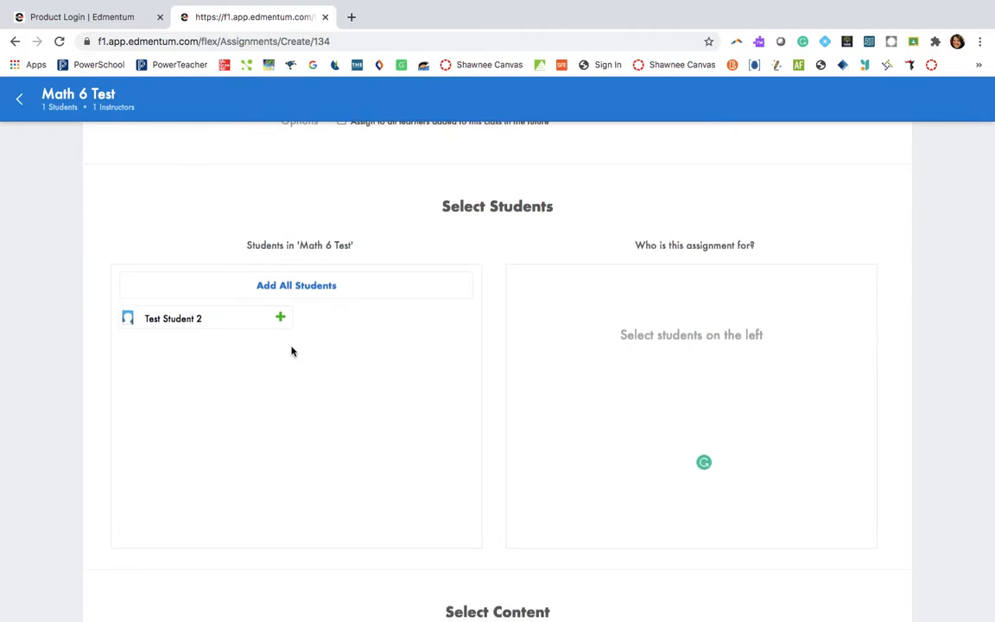
pyautogui.click(280, 317)
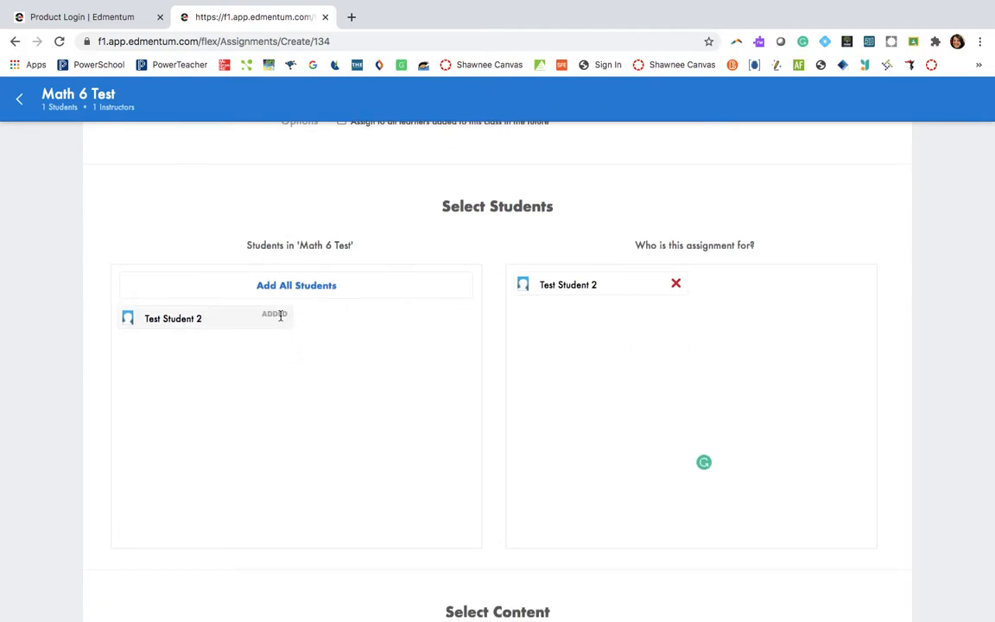
pyautogui.scroll(2, 427, 362)
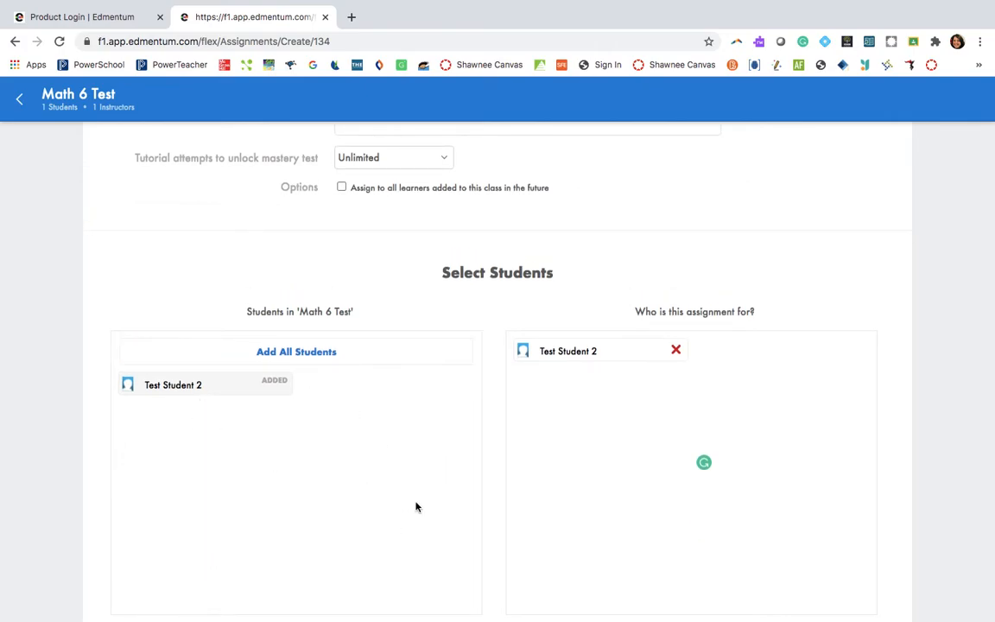
# - Switch the content selection to browsing by standards and set the Oklahoma Academic Standards category to Mathematics 2016
pyautogui.scroll(-5, 586, 461)
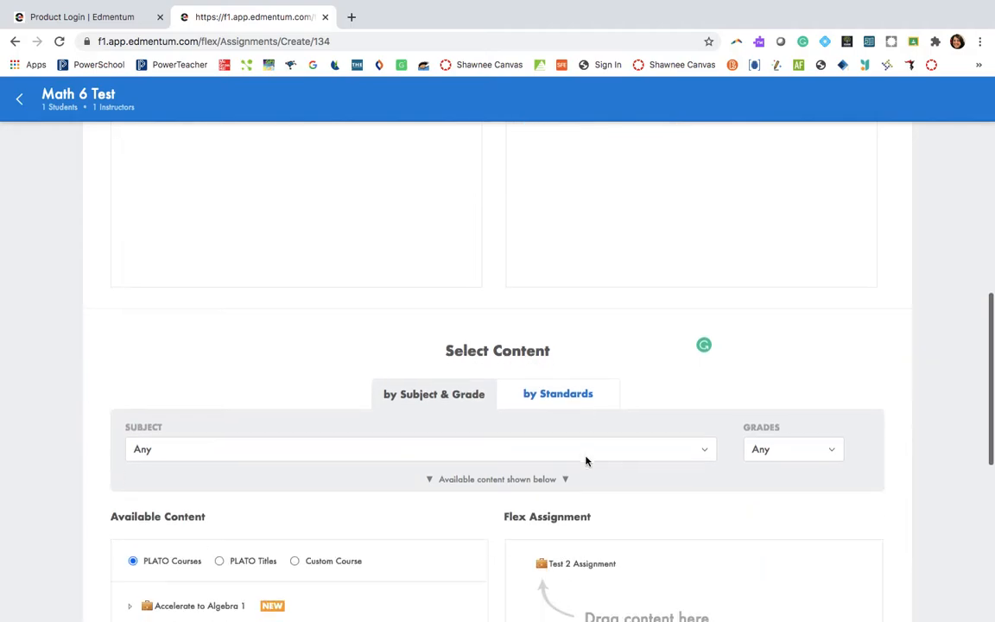
pyautogui.scroll(-3, 586, 461)
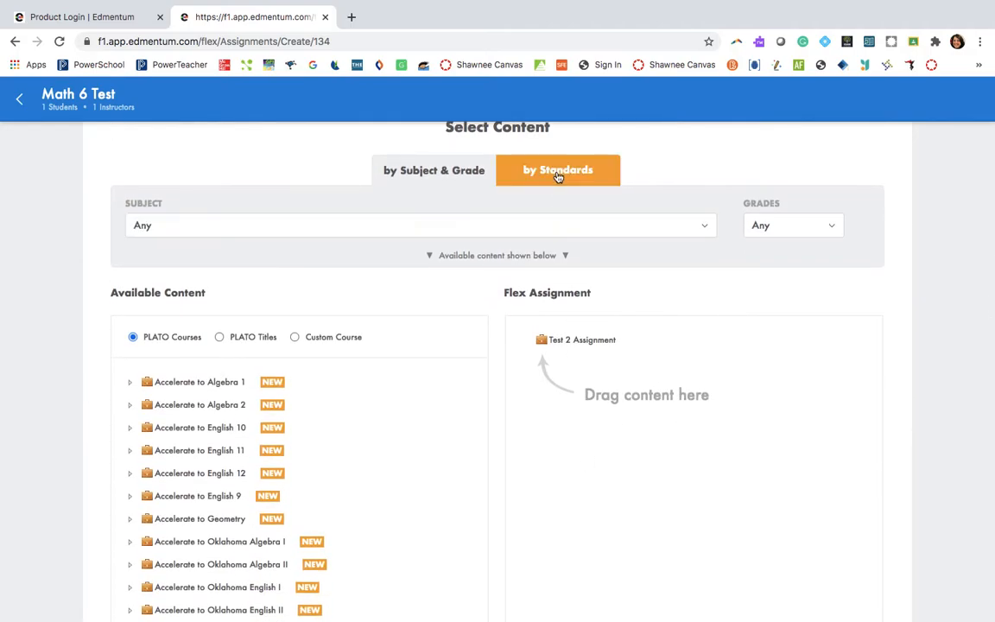
pyautogui.click(558, 172)
pyautogui.scroll(-1, 148, 389)
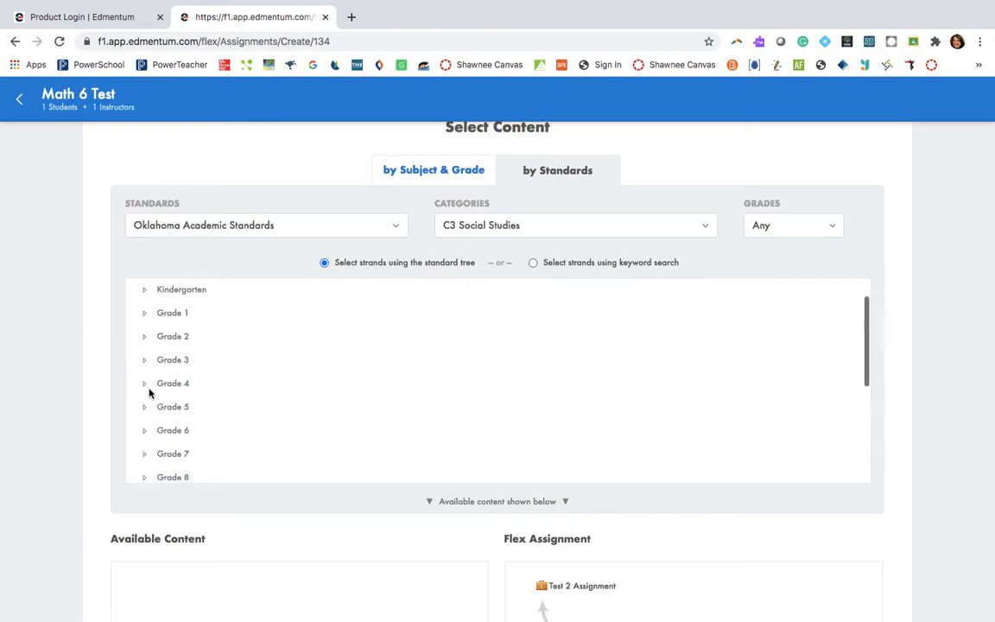
pyautogui.click(145, 430)
pyautogui.scroll(-3, 259, 380)
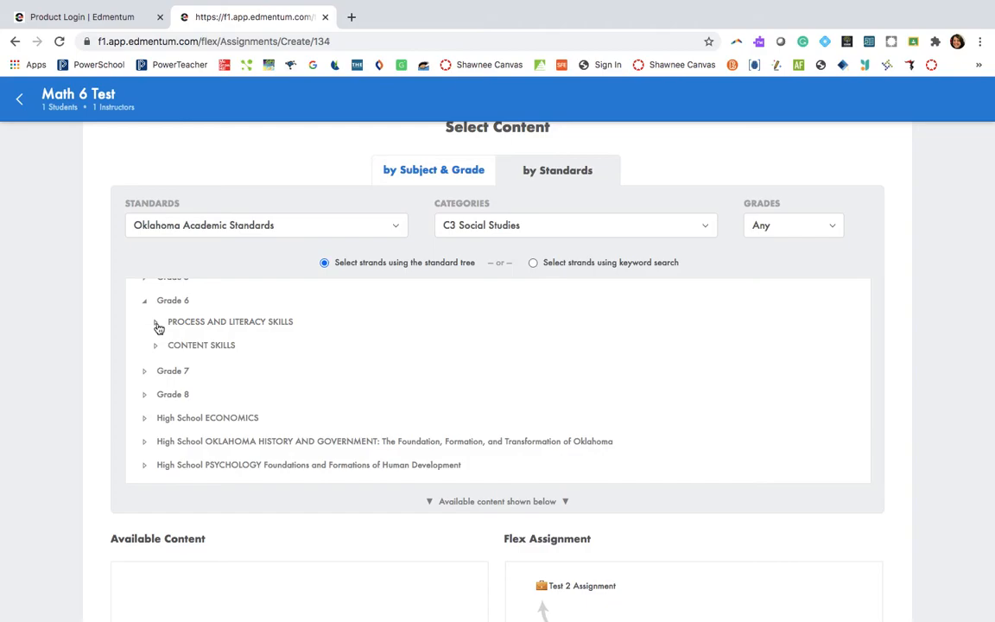
pyautogui.click(537, 228)
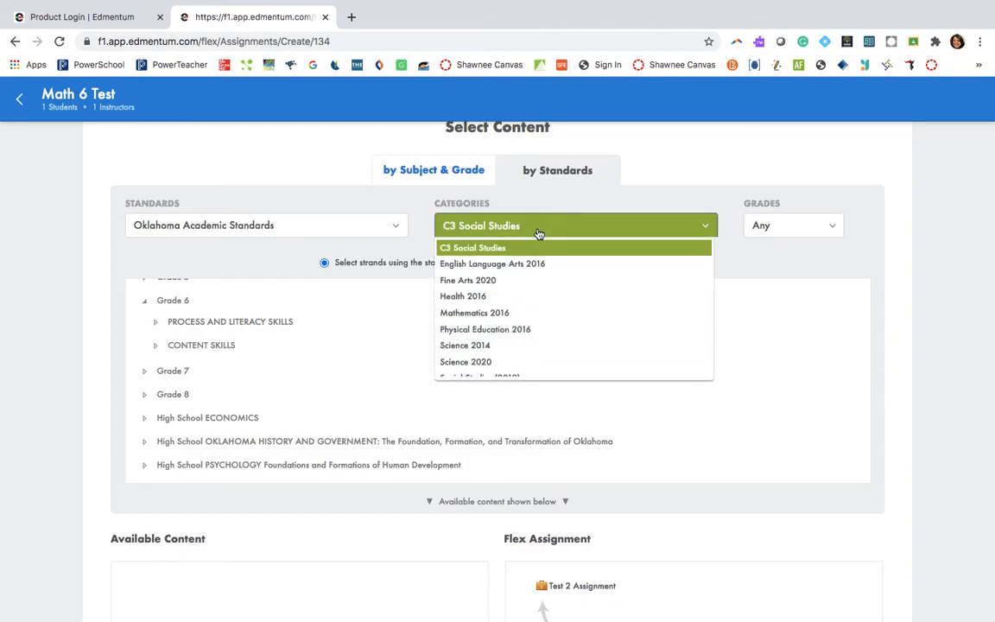
pyautogui.scroll(-1, 523, 318)
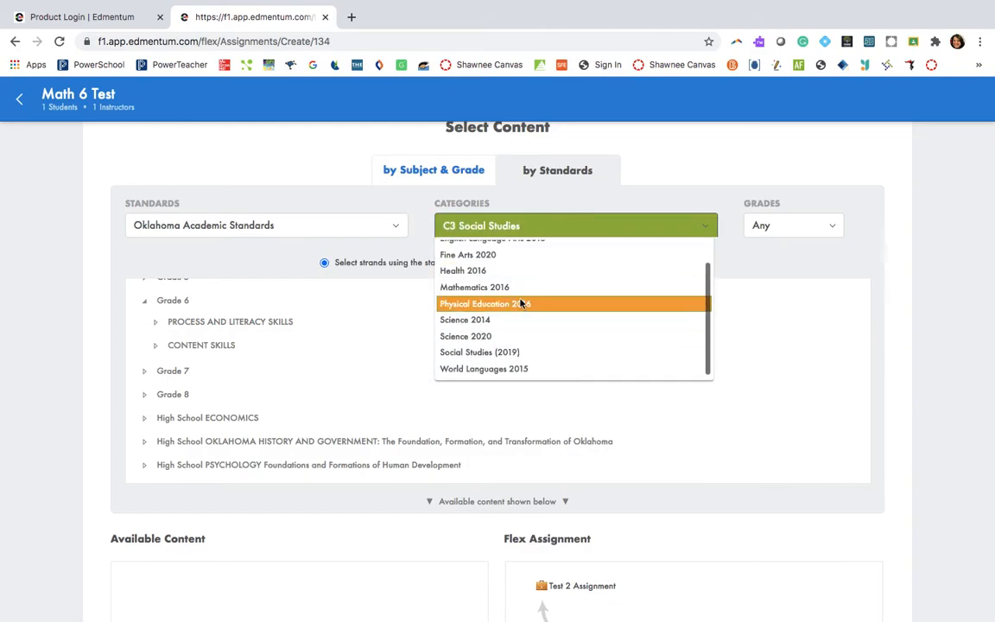
pyautogui.click(518, 285)
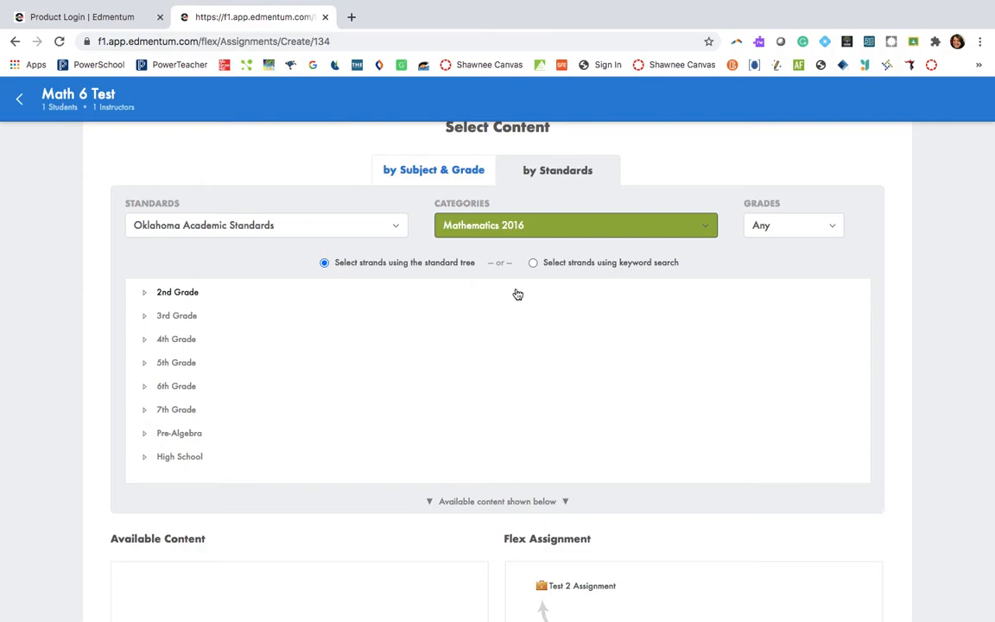
# - Expand 6th Grade, Number & Operations and 6.N.1 in the standard tree, and select standard 6.N.1.1
pyautogui.click(142, 393)
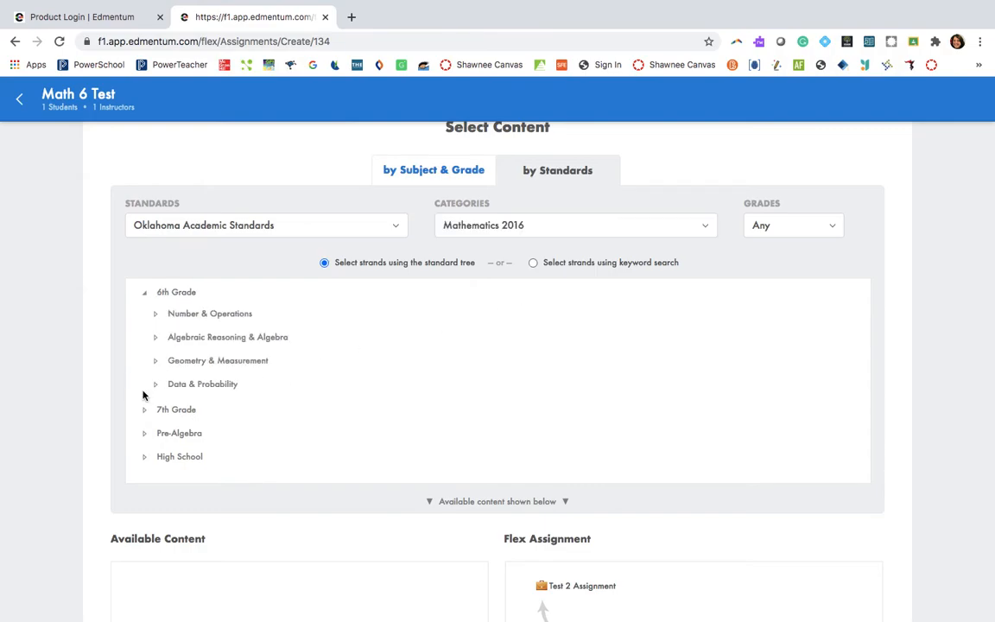
pyautogui.click(155, 315)
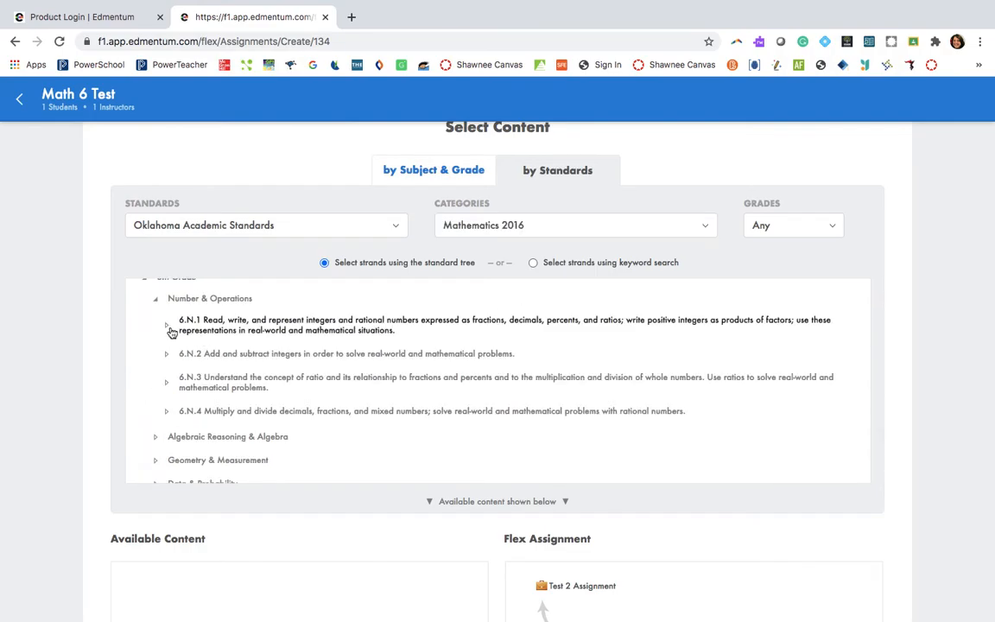
pyautogui.click(167, 329)
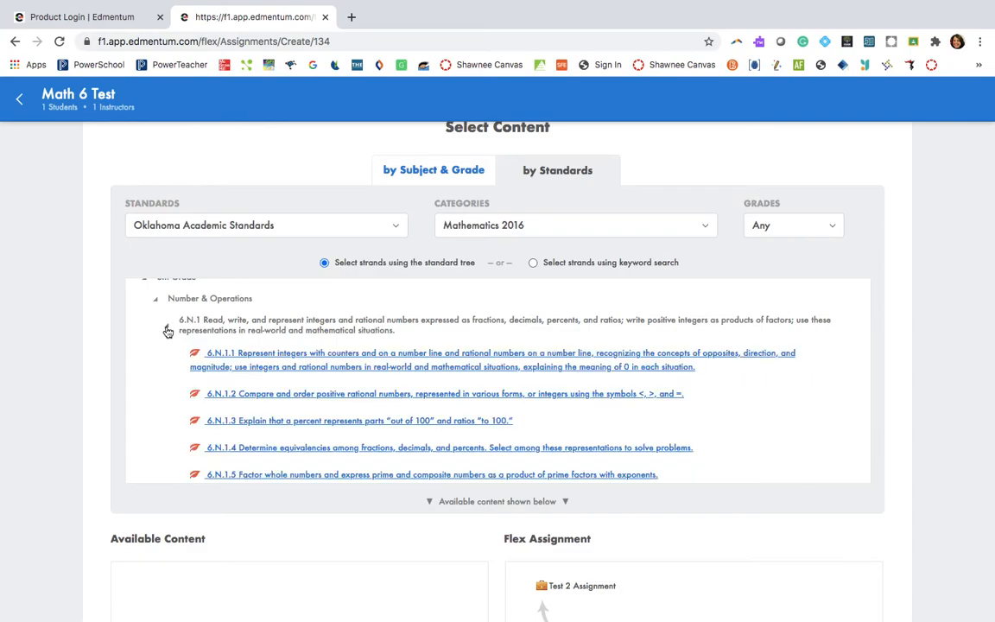
pyautogui.click(270, 365)
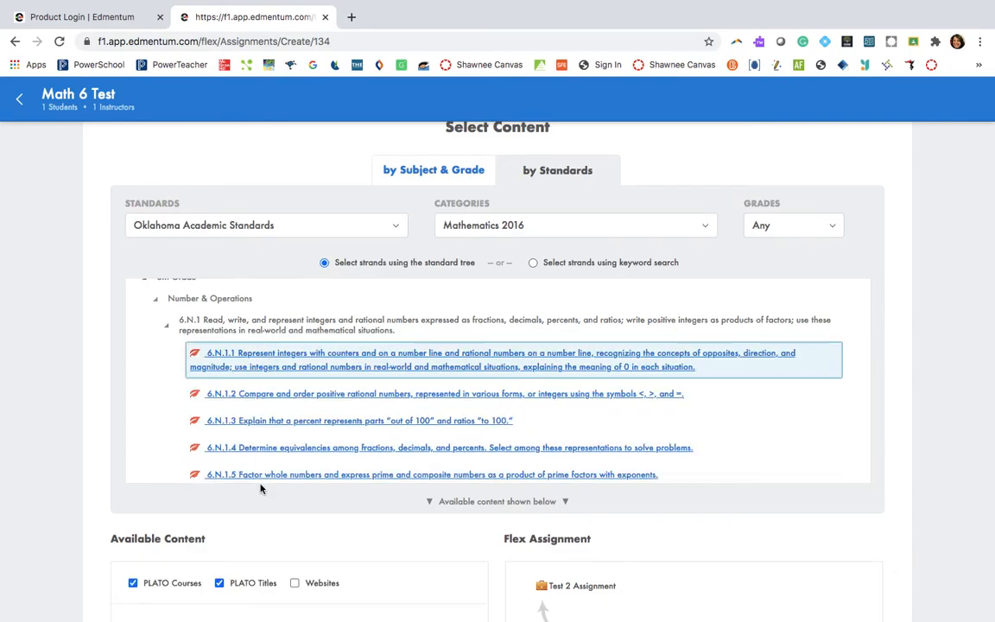
# - Expand the licensed lesson The Number Line in the available content and add it to Test 2 Assignment
pyautogui.scroll(-3, 261, 485)
pyautogui.scroll(-2, 261, 484)
pyautogui.scroll(2, 261, 485)
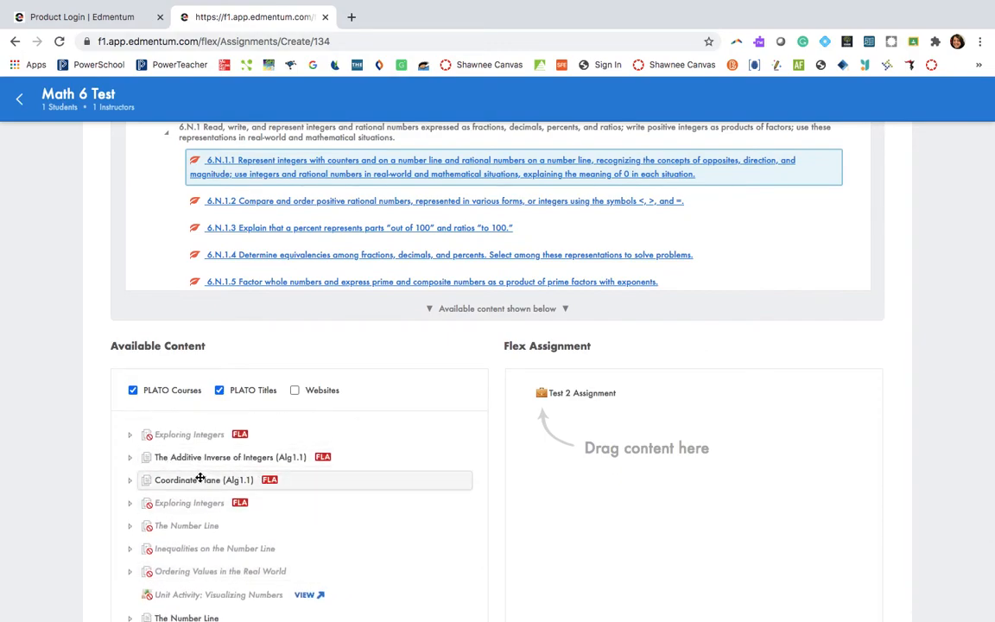
pyautogui.scroll(-3, 257, 518)
pyautogui.scroll(-1, 257, 518)
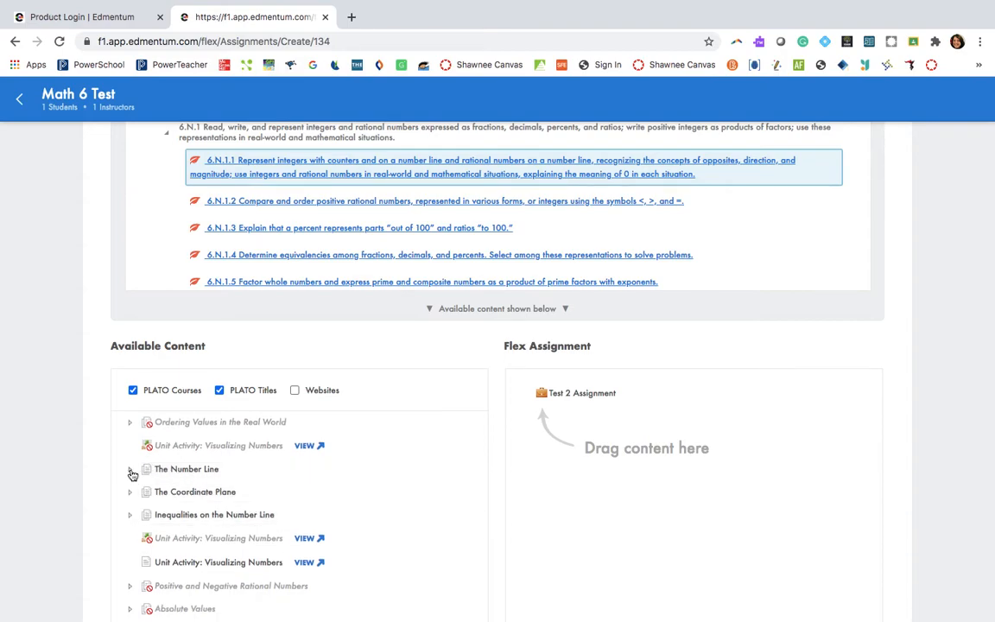
pyautogui.click(130, 469)
pyautogui.moveTo(155, 469); pyautogui.dragTo(553, 394)
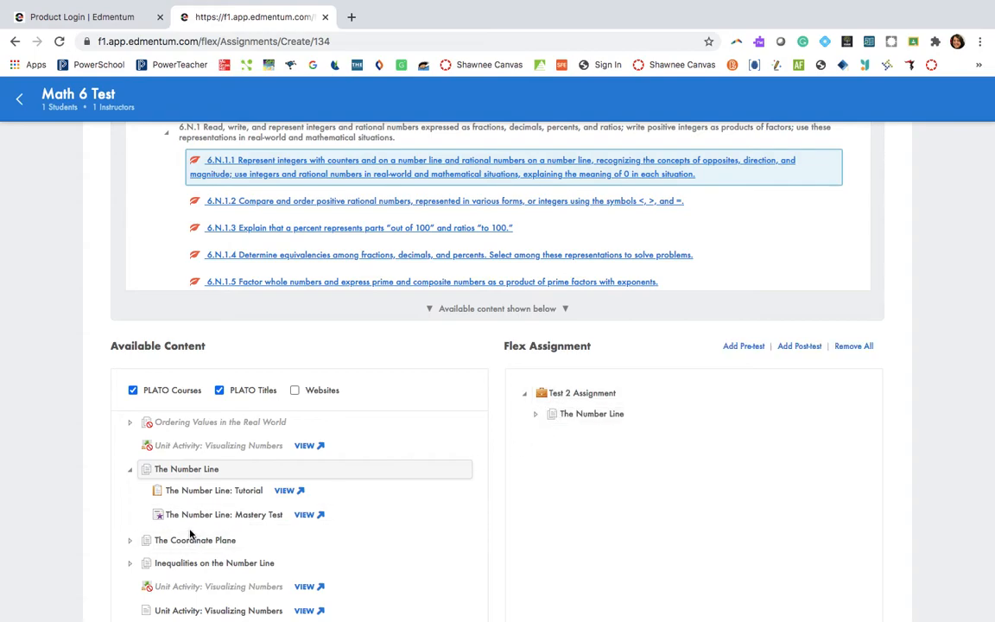
# - Add a pre-test to the Flex assignment, and add and remove a post-test
pyautogui.scroll(-1, 146, 591)
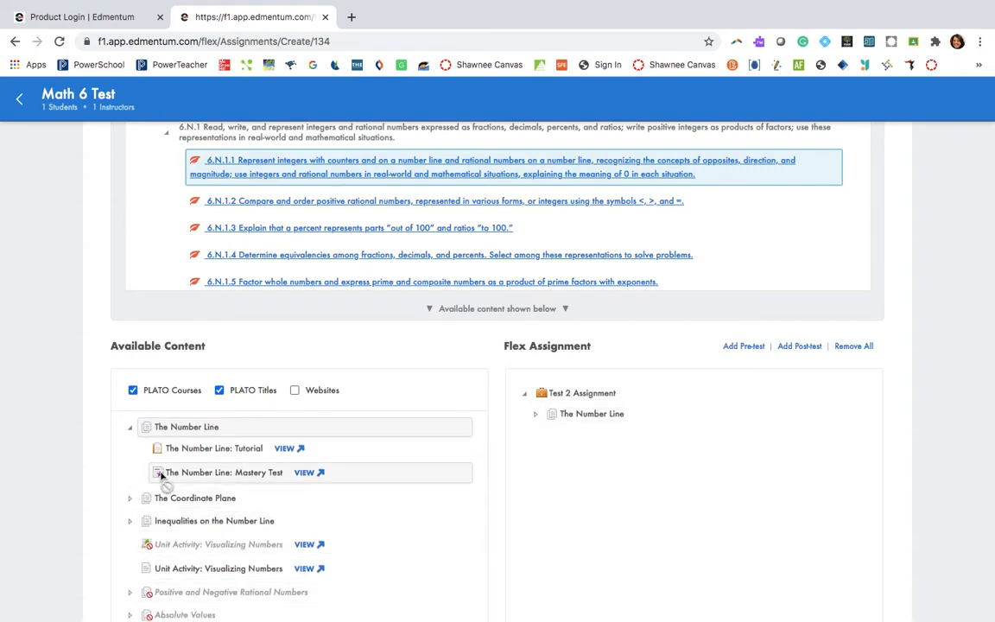
pyautogui.click(748, 345)
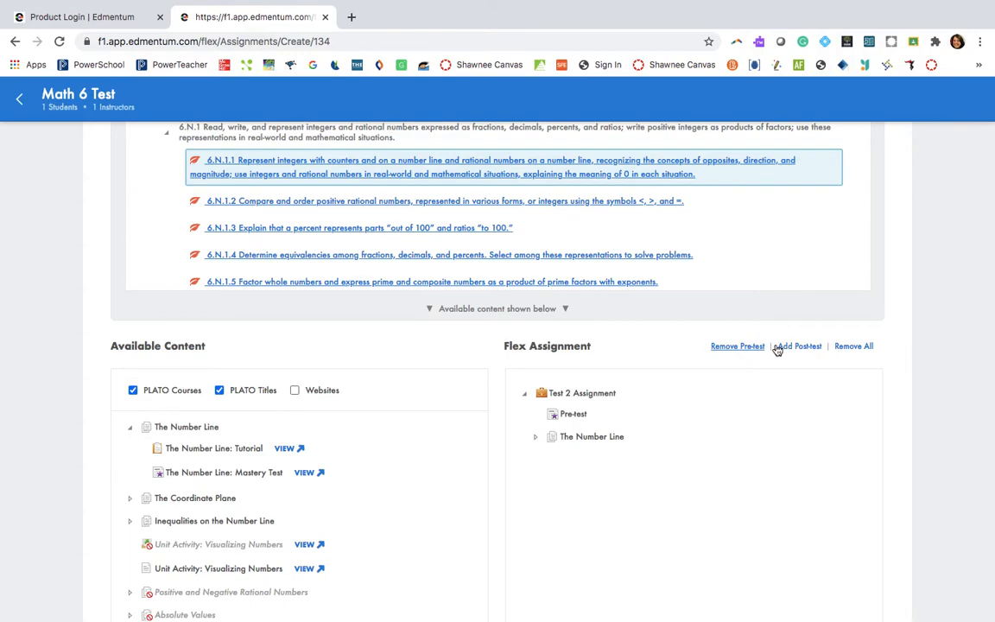
pyautogui.click(807, 347)
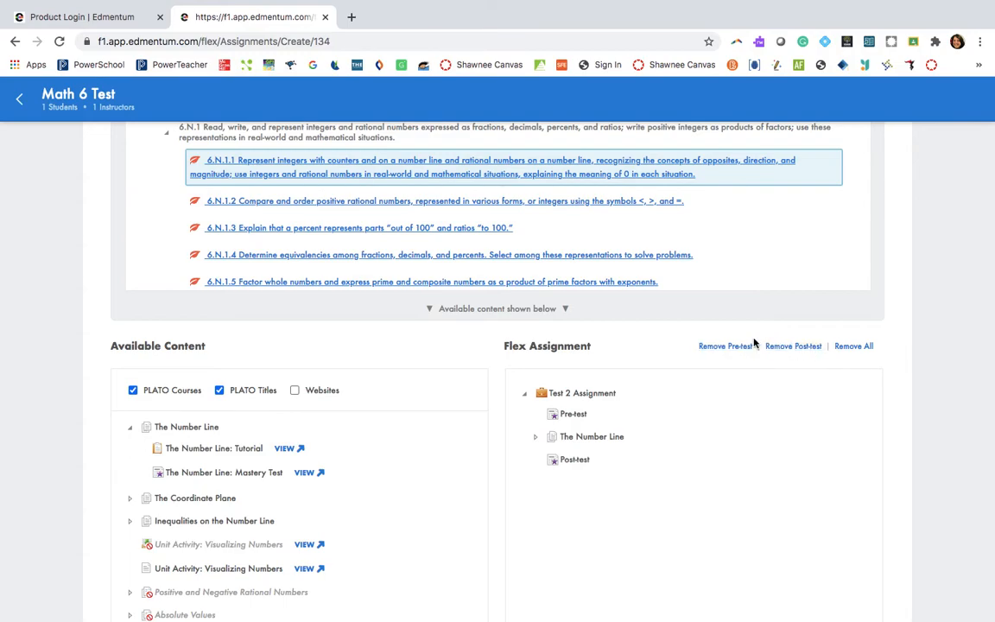
pyautogui.click(793, 347)
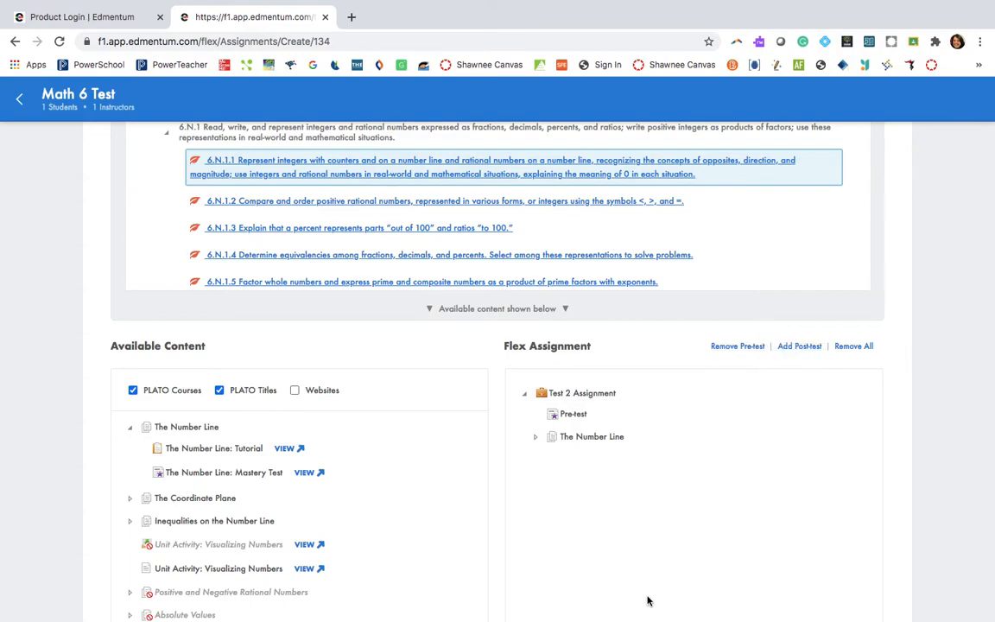
# - Add the post-test back to the Flex assignment and create the assignment
pyautogui.scroll(-3, 667, 500)
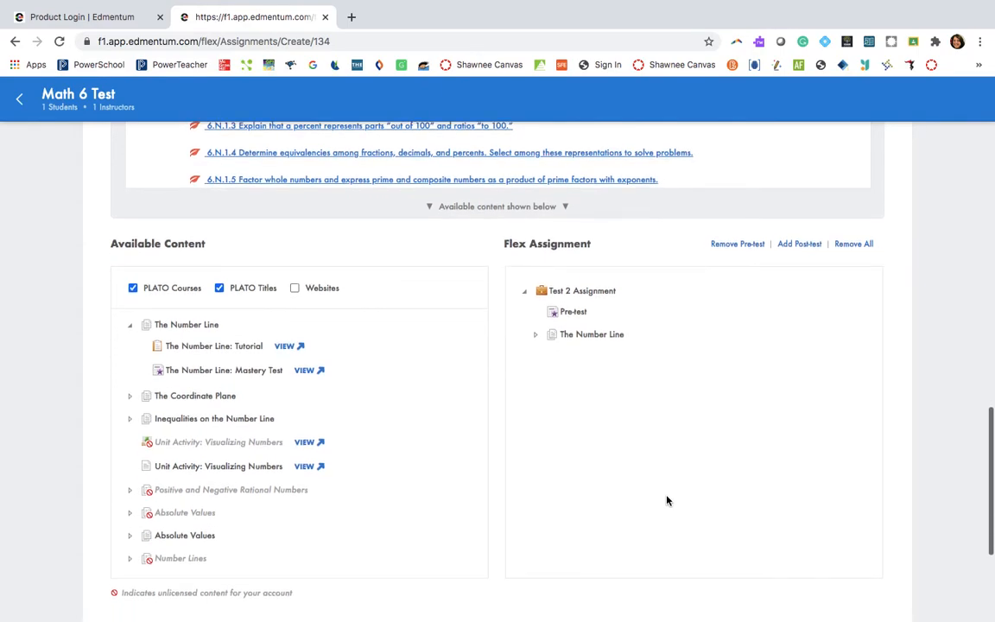
pyautogui.scroll(-2, 666, 500)
pyautogui.click(800, 189)
pyautogui.scroll(-4, 663, 438)
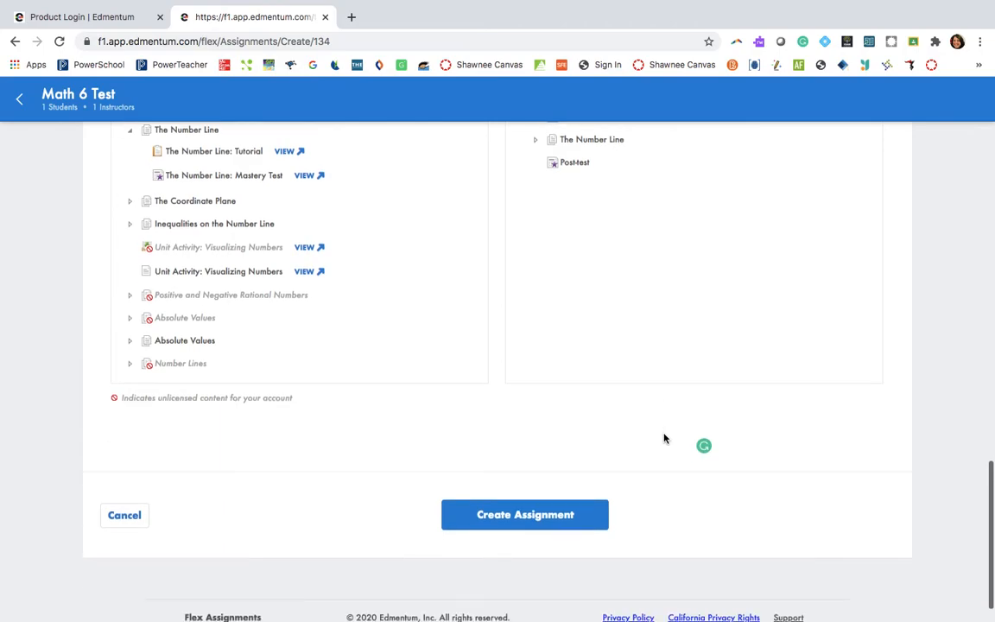
pyautogui.click(520, 515)
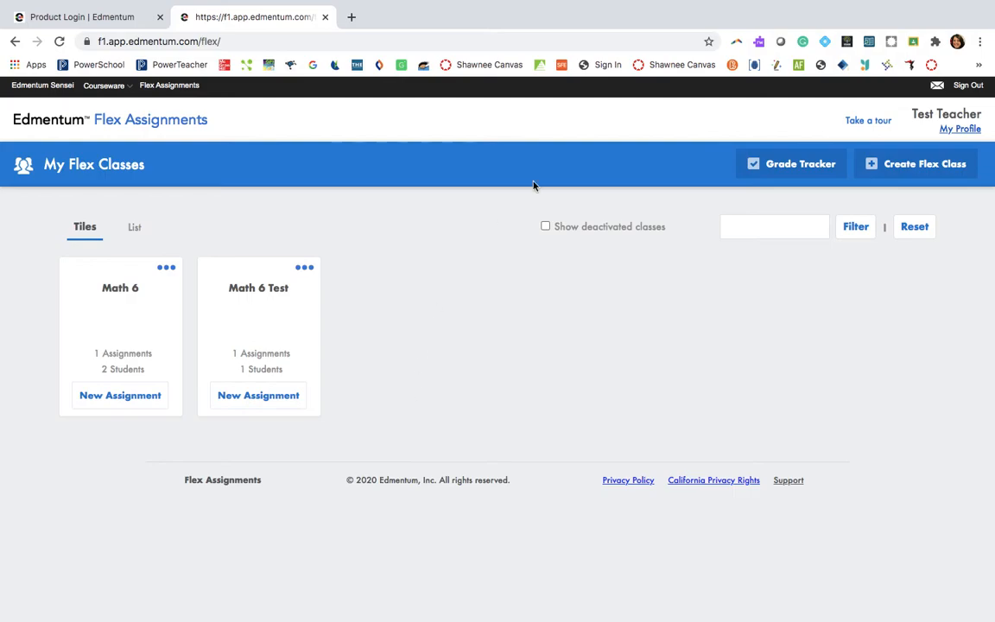
# - Sign out of the teacher account and fill in the account and Test Student 2's user name on the login page
pyautogui.click(968, 86)
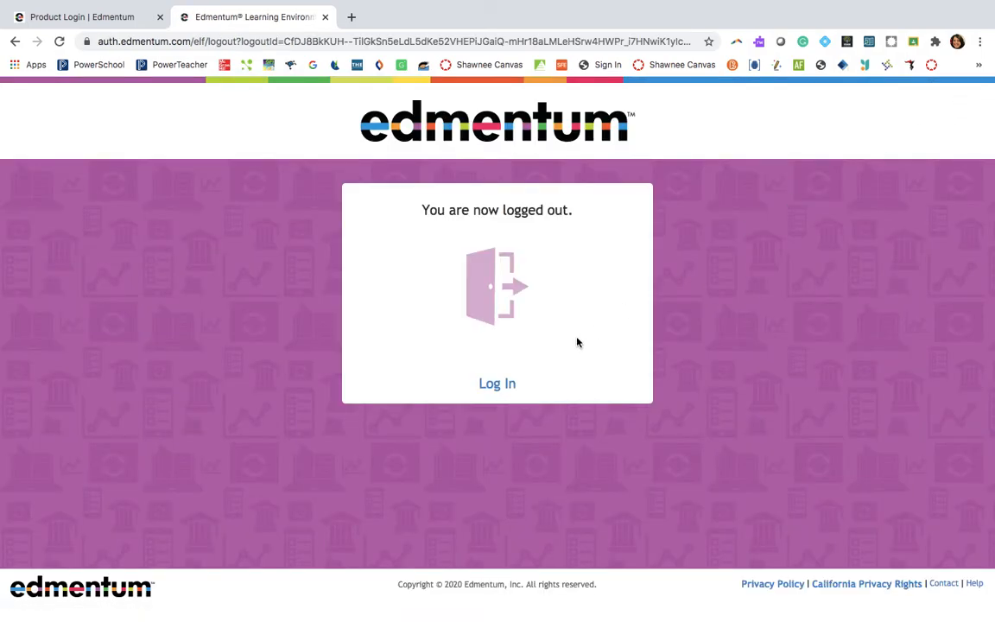
pyautogui.click(496, 384)
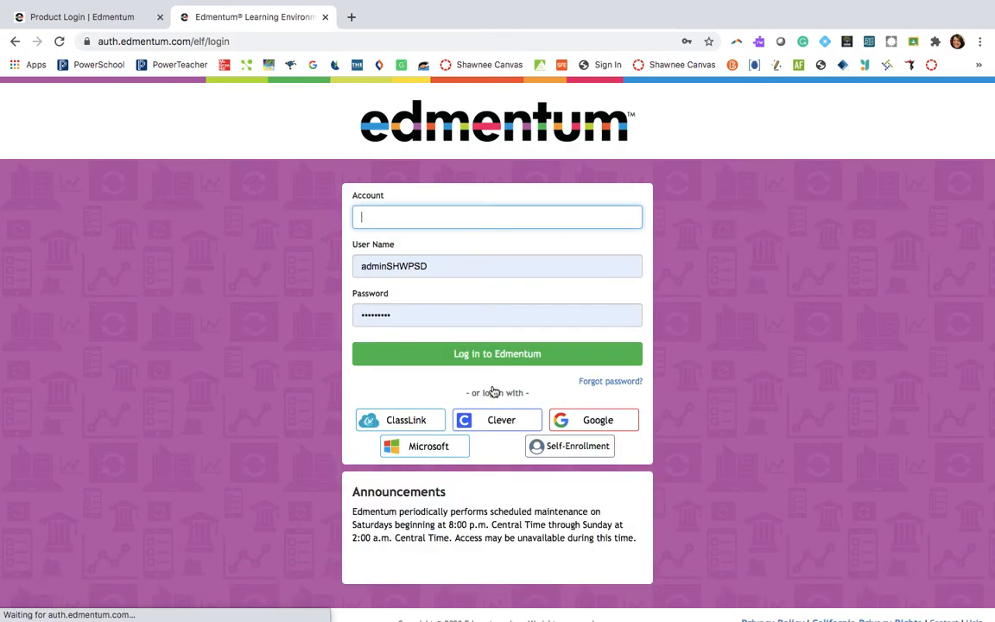
pyautogui.write('SHWPSD')
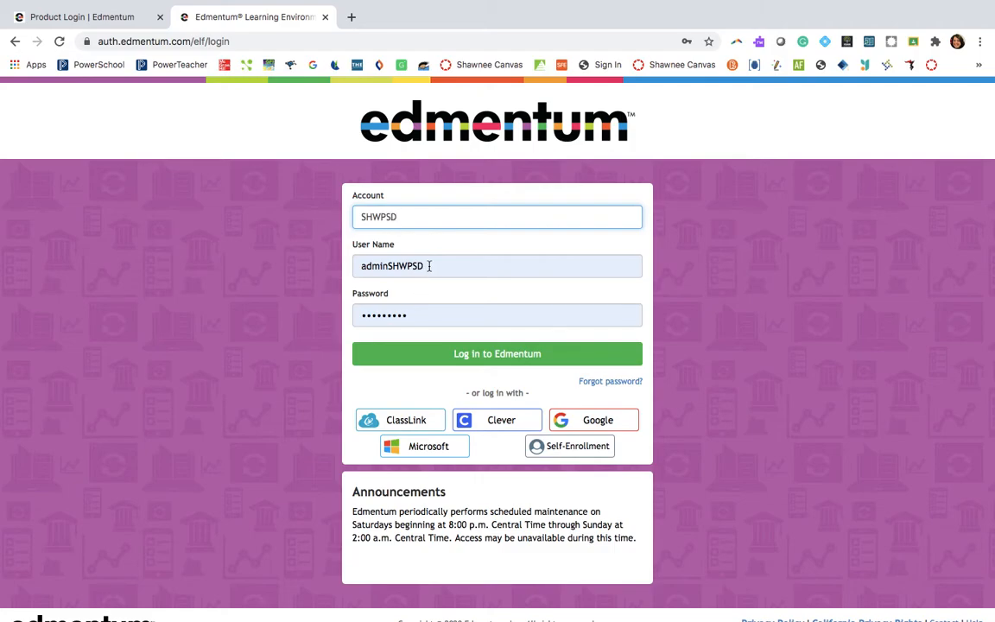
pyautogui.moveTo(431, 266); pyautogui.dragTo(284, 257)
pyautogui.press('BackSpace')
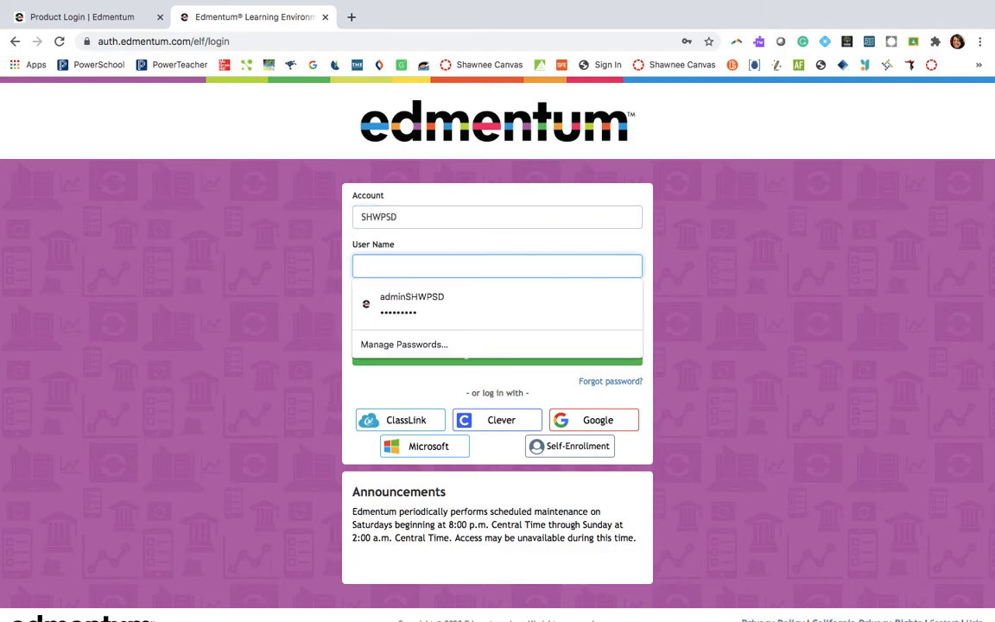
pyautogui.write('teststudent2')
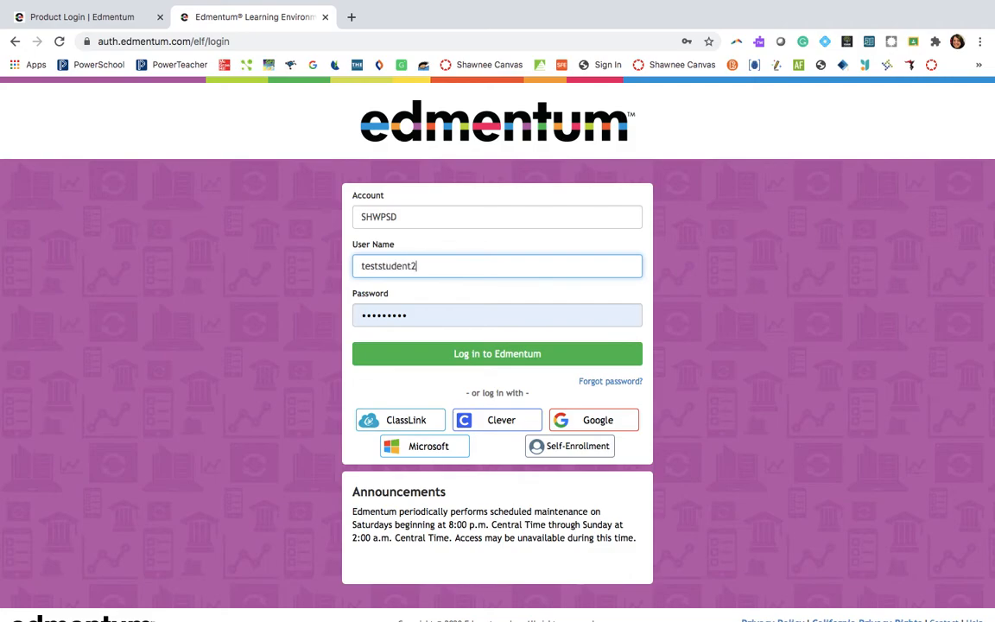
# - Replace the prefilled password with the student's password, log in, and dismiss the browser's offer to save it
pyautogui.click(427, 314)
pyautogui.press('BackSpace')
pyautogui.press('BackSpace')
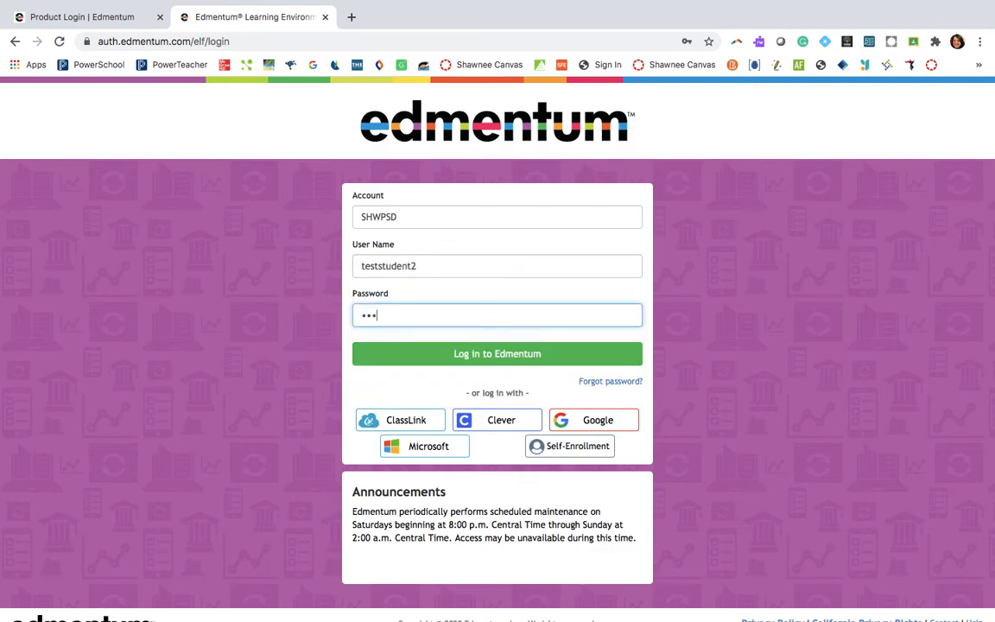
pyautogui.press('BackSpace')
pyautogui.press('BackSpace')
pyautogui.press('BackSpace')
pyautogui.press('BackSpace')
pyautogui.write('••')
pyautogui.press('BackSpace')
pyautogui.press('BackSpace')
pyautogui.write('••')
pyautogui.click(478, 348)
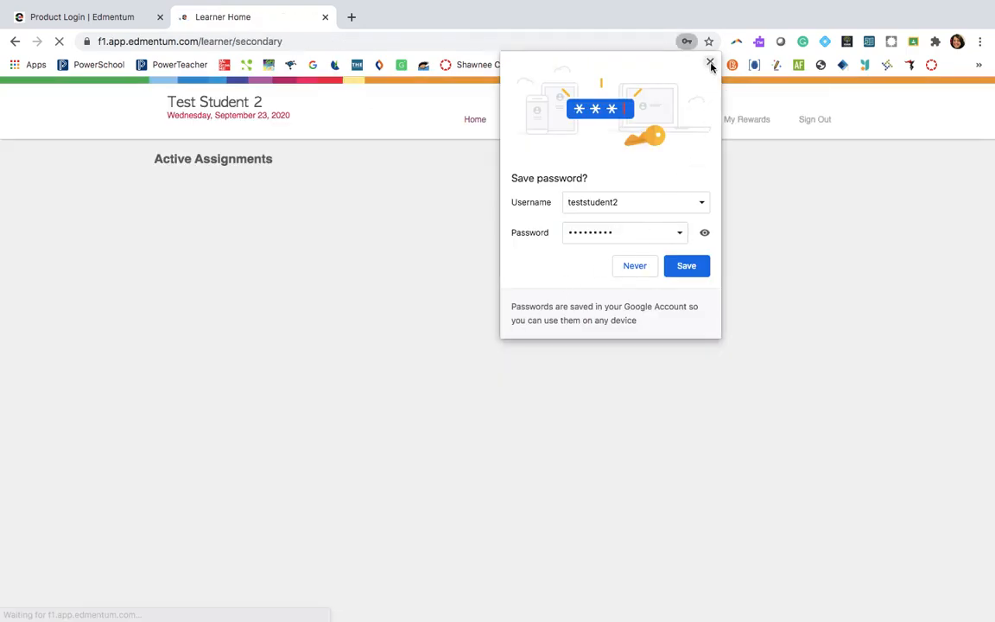
pyautogui.click(710, 61)
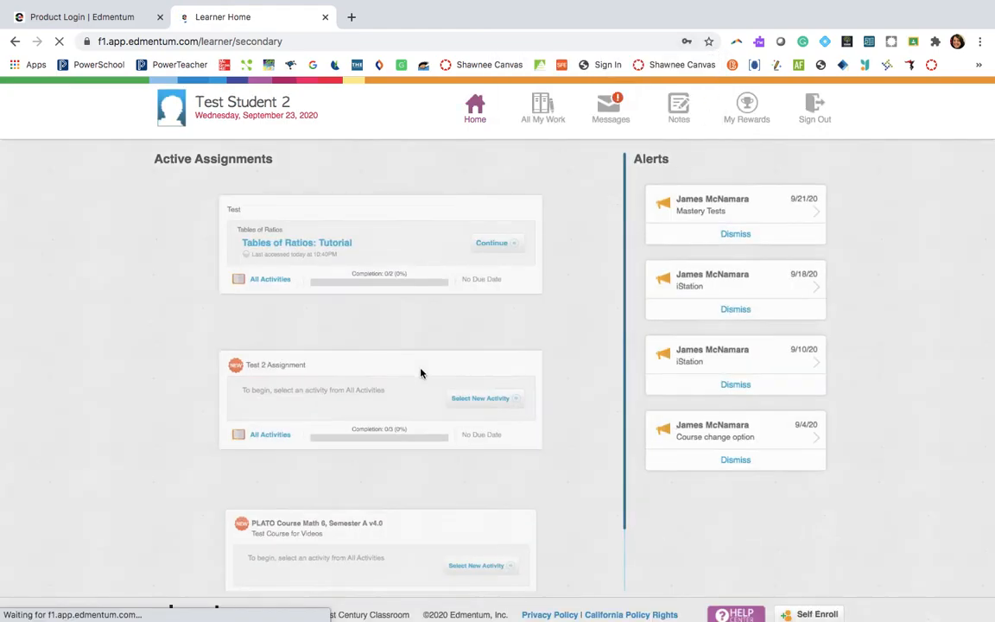
# - View all activities of Test 2 Assignment from the learner home page and expand The Number Line
pyautogui.scroll(-1, 272, 511)
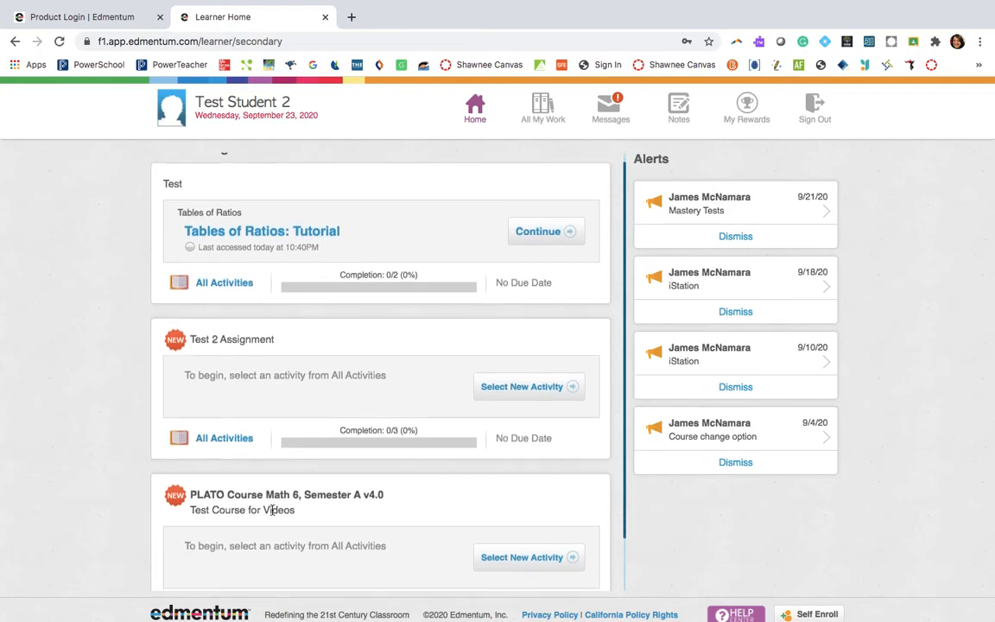
pyautogui.scroll(-1, 334, 361)
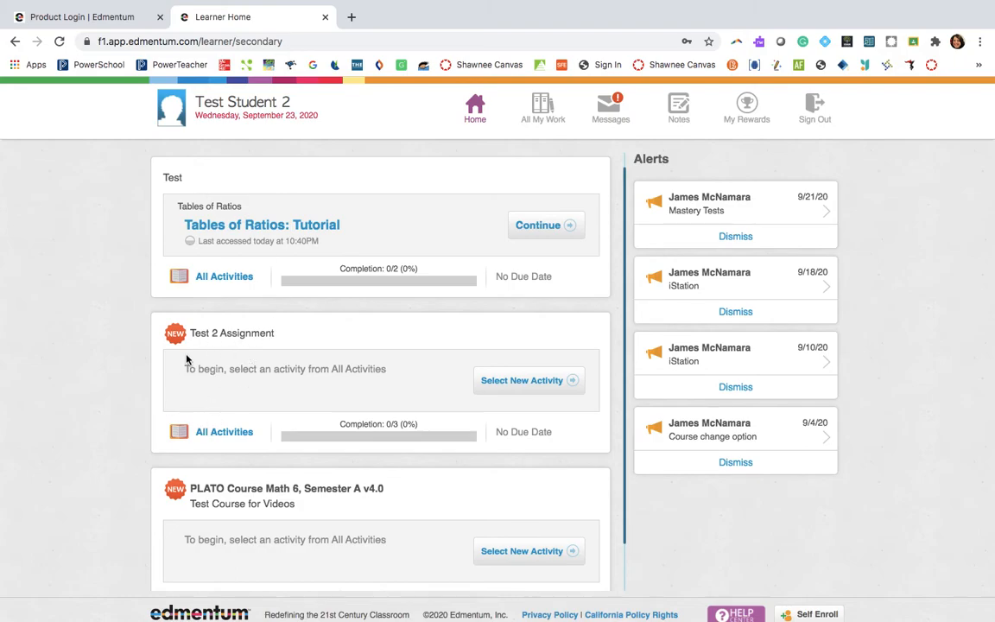
pyautogui.scroll(-2, 271, 428)
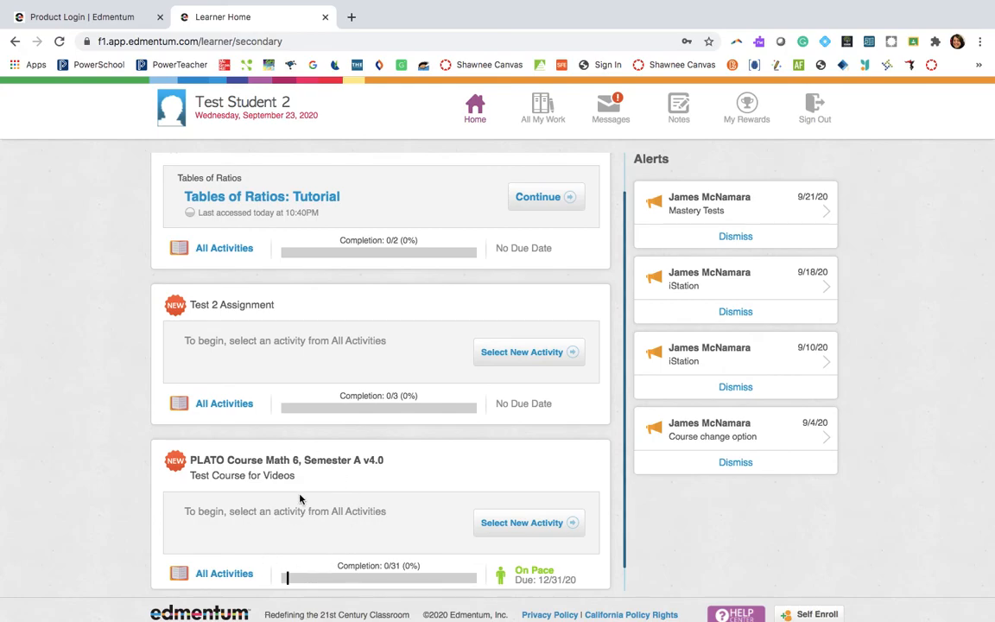
pyautogui.click(230, 407)
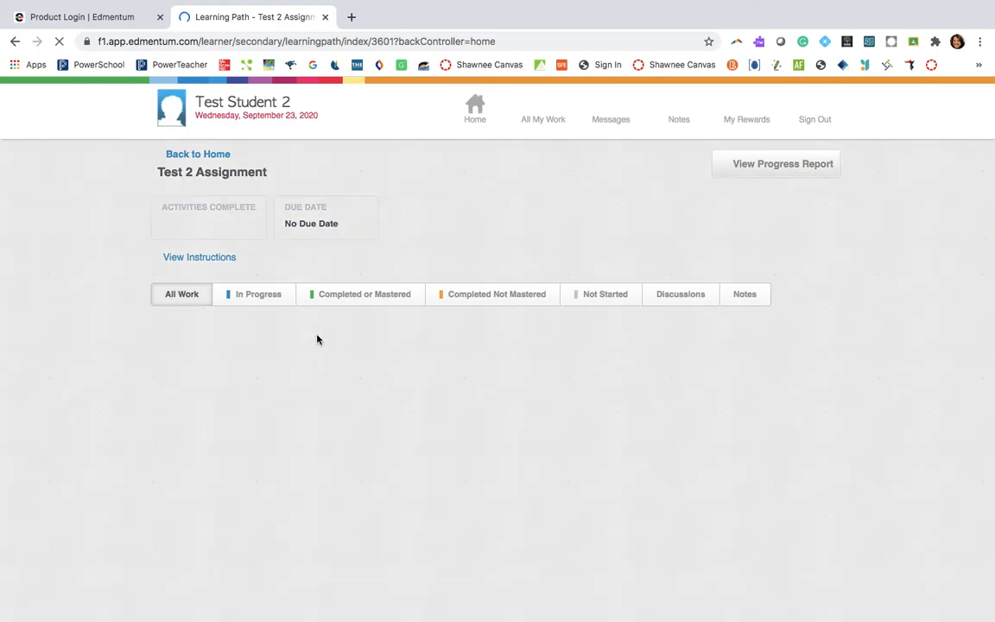
pyautogui.scroll(-2, 317, 339)
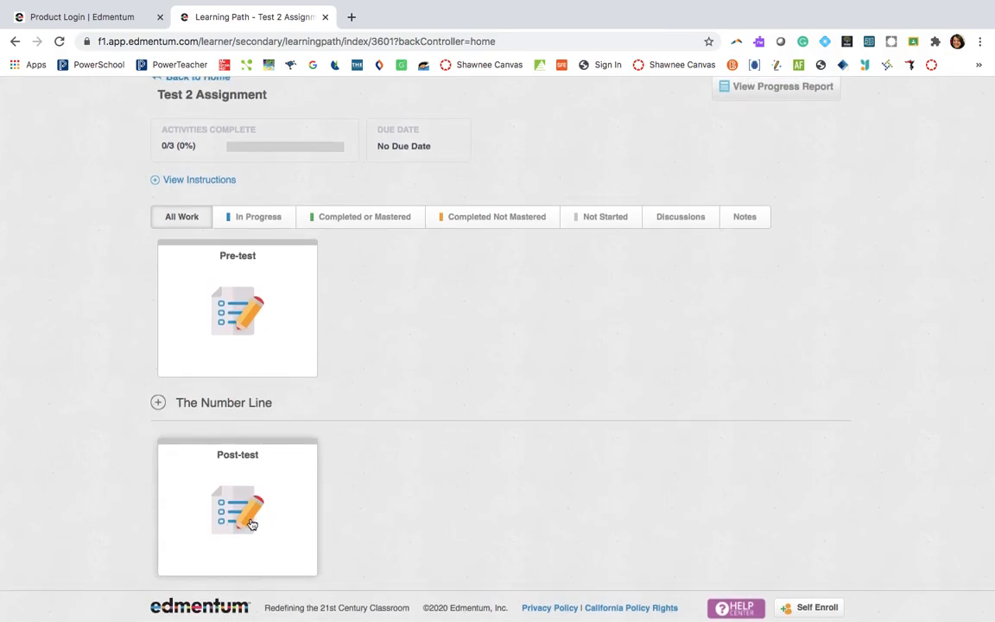
pyautogui.click(158, 403)
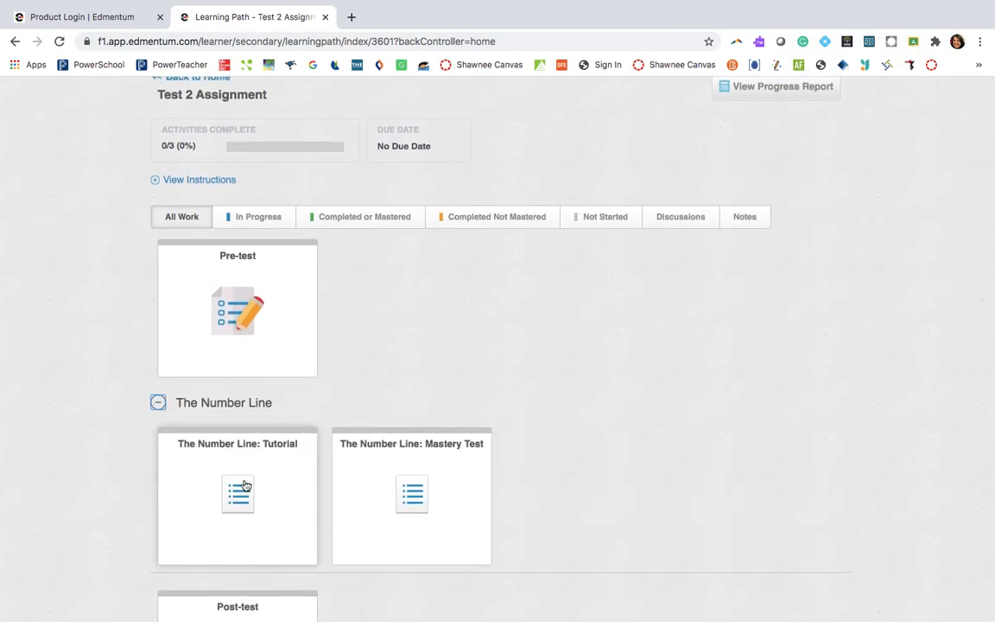
# - Review the student's learning path for Test 2 Assignment, from the pre-test through The Number Line tutorial and mastery test to the post-test
pyautogui.scroll(-1, 436, 477)
pyautogui.scroll(-3, 439, 479)
pyautogui.scroll(-1, 411, 529)
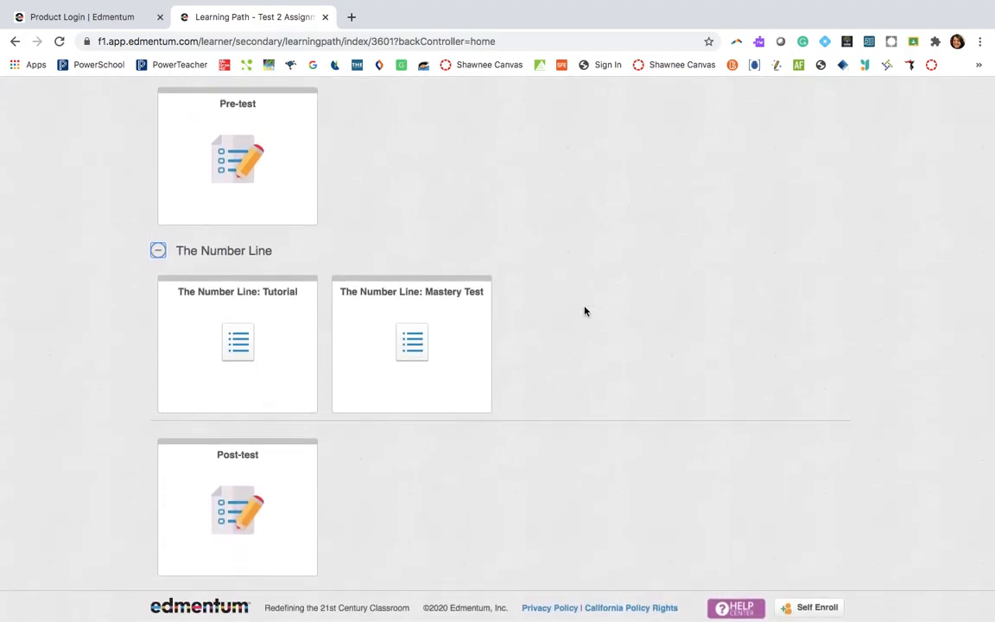
pyautogui.scroll(6, 584, 311)
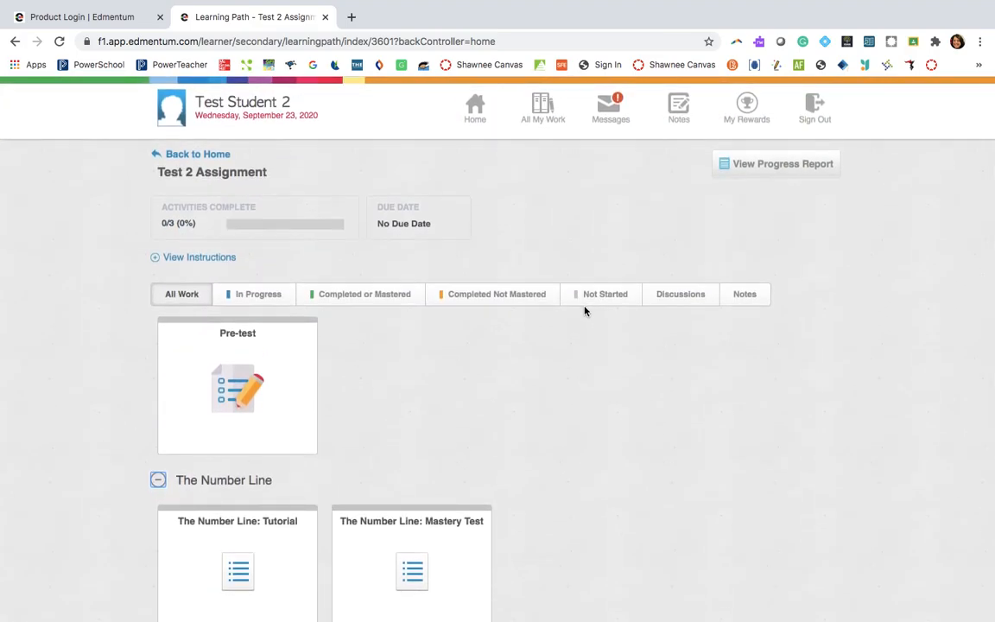
pyautogui.scroll(-2, 439, 487)
pyautogui.scroll(2, 440, 486)
pyautogui.scroll(-3, 532, 366)
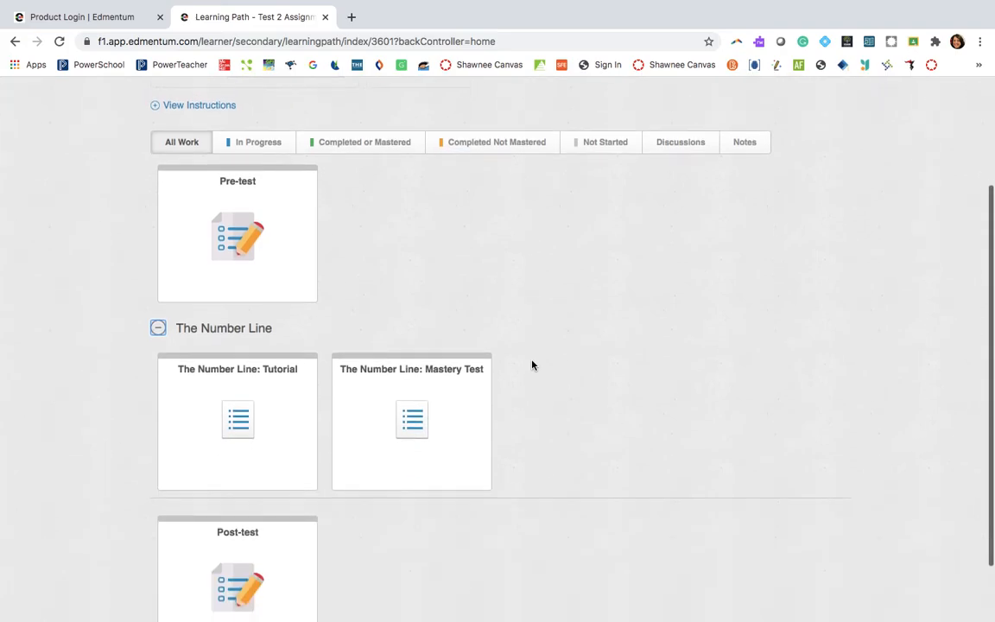
pyautogui.scroll(3, 532, 365)
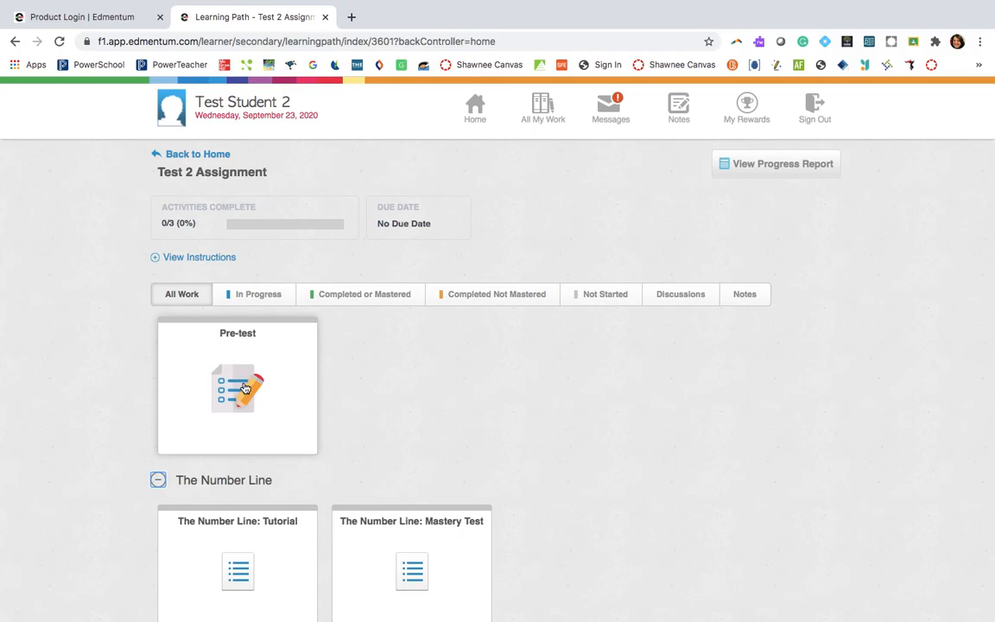
pyautogui.scroll(-5, 246, 388)
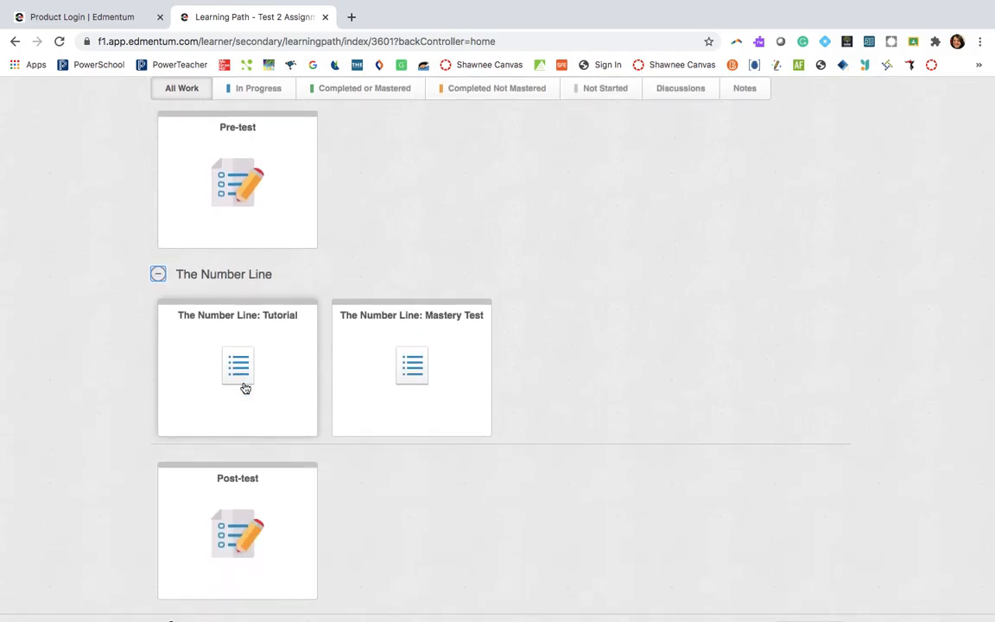
pyautogui.scroll(5, 245, 388)
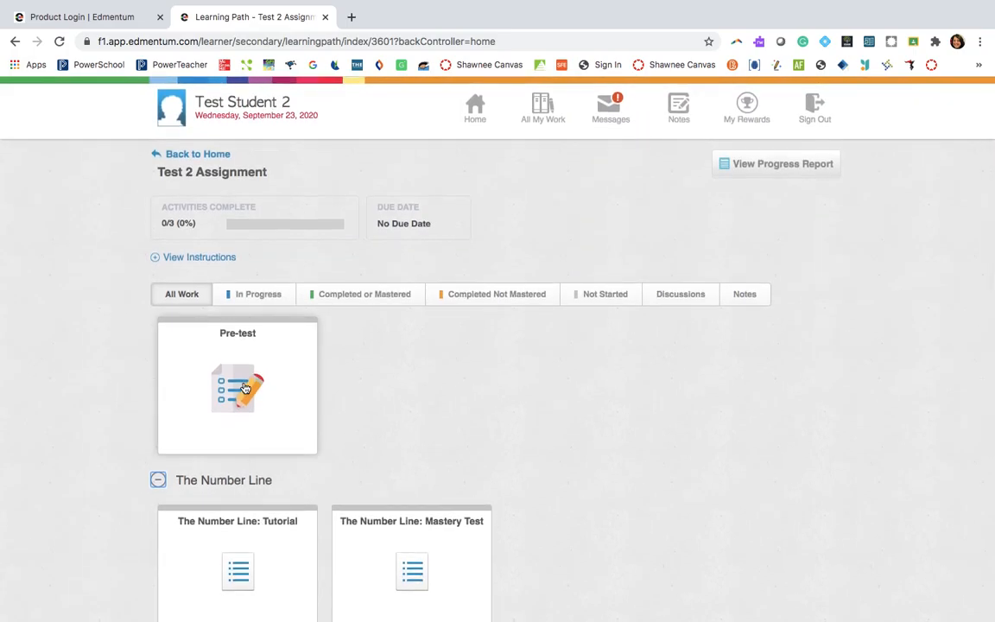